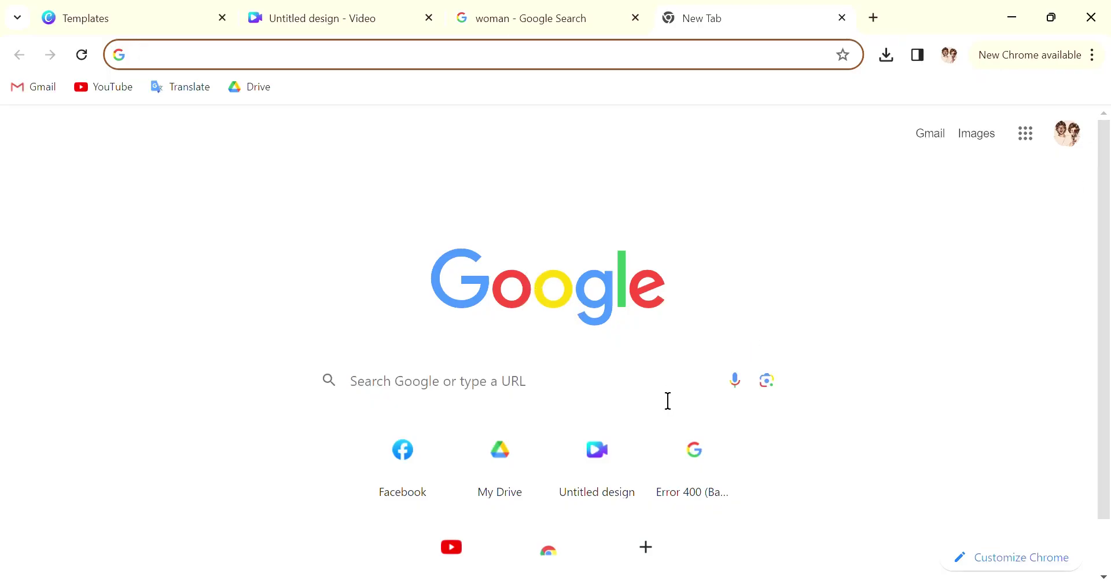
- Search Google for 'media cartoonizer' from the new tab page
{"action": "left_click", "coordinate": [432, 387]}
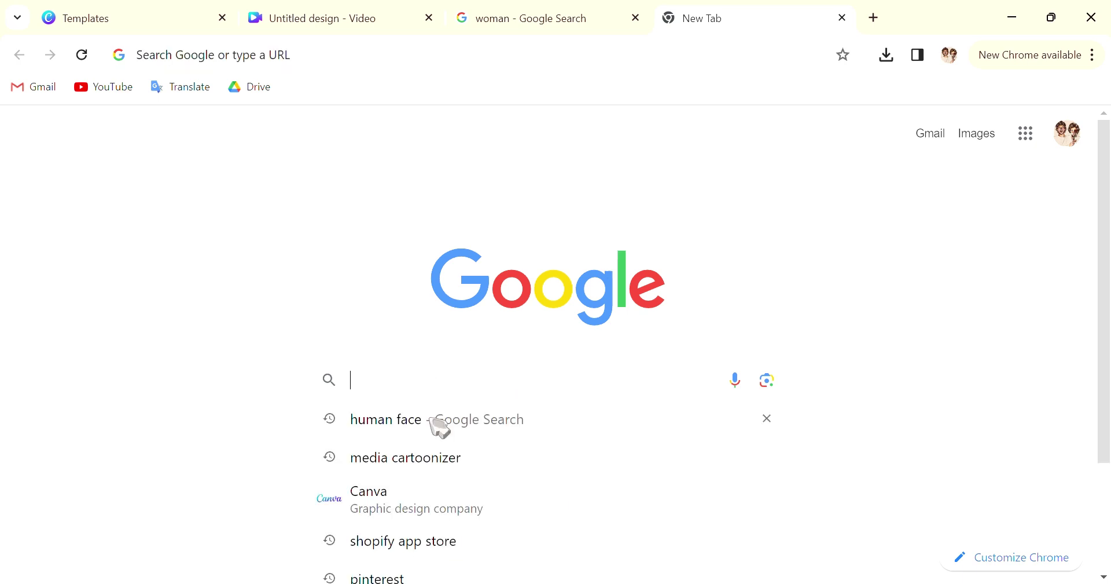
{"action": "left_click", "coordinate": [414, 464]}
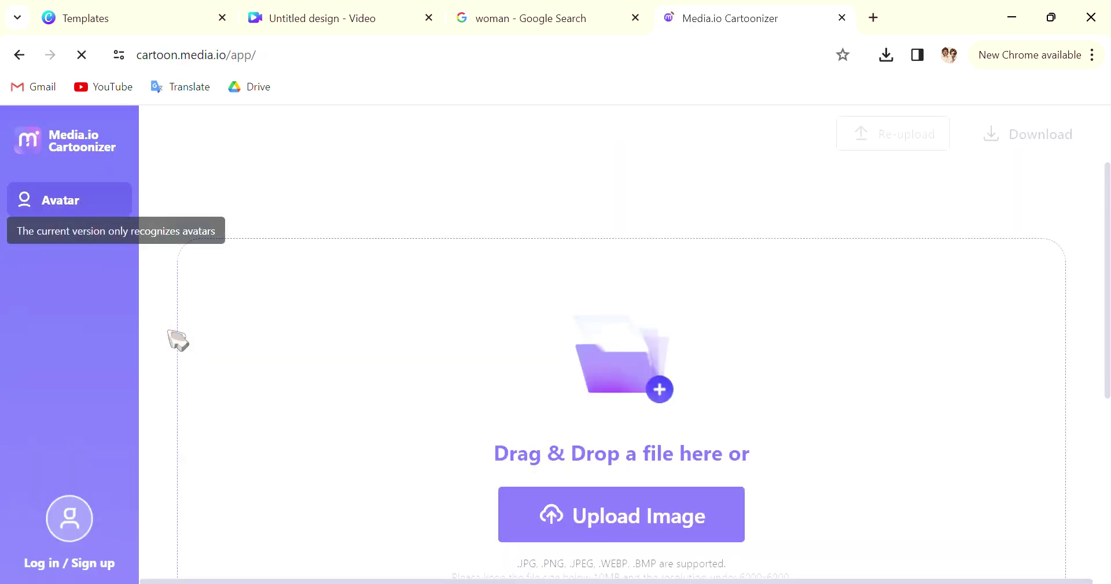
- Upload the smiling woman photo from the image results into the cartoonizer
{"action": "scroll", "coordinate": [637, 377], "scroll_direction": "down", "scroll_amount": 1}
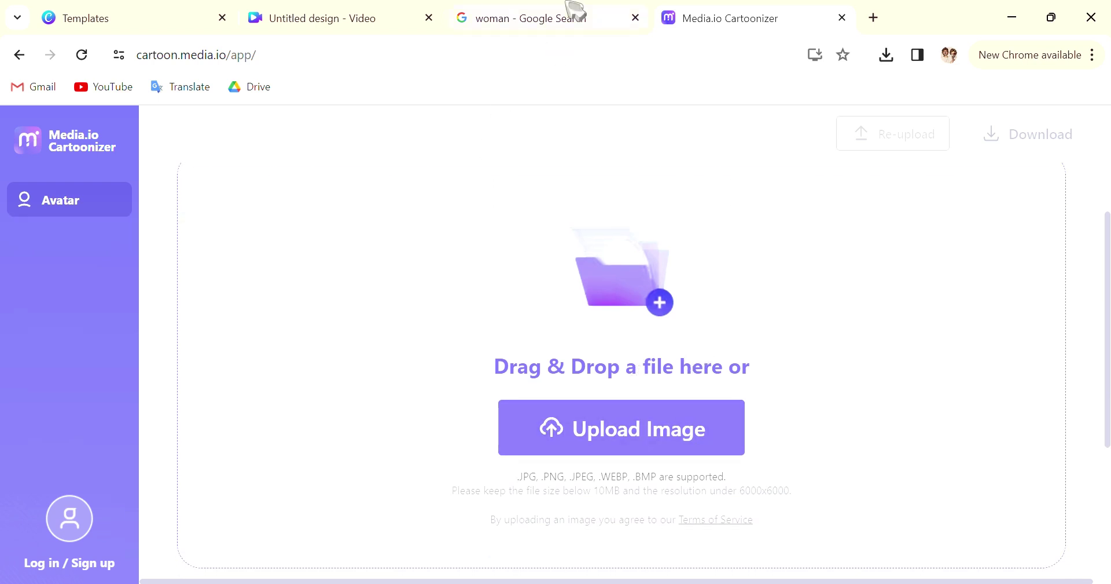
{"action": "left_click", "coordinate": [575, 18]}
{"action": "left_click_drag", "start_coordinate": [821, 277], "coordinate": [735, 29]}
{"action": "left_click_drag", "start_coordinate": [631, 438], "coordinate": [635, 442]}
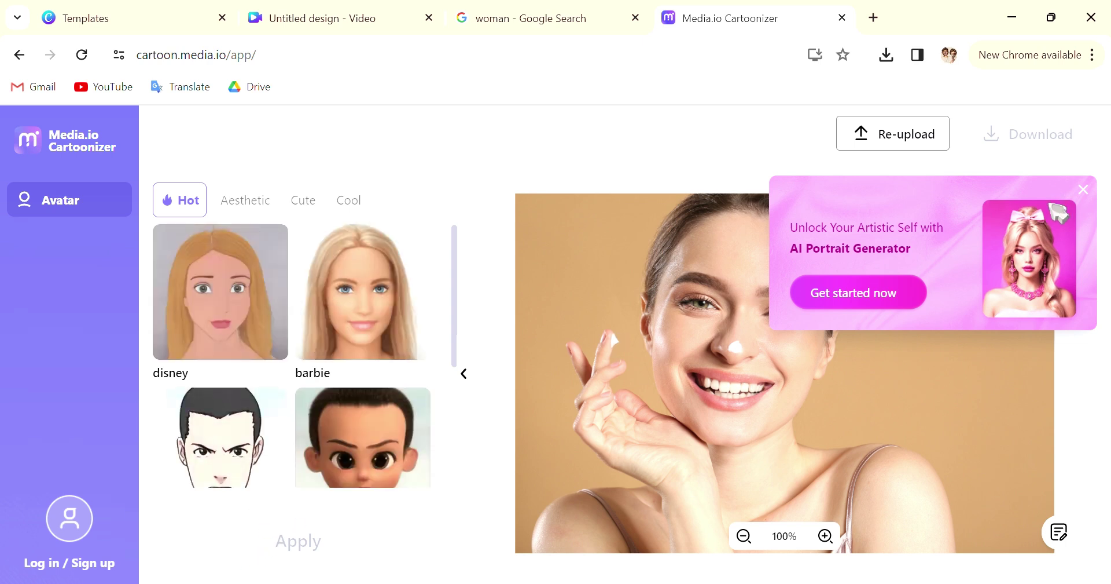
{"action": "left_click", "coordinate": [1083, 190]}
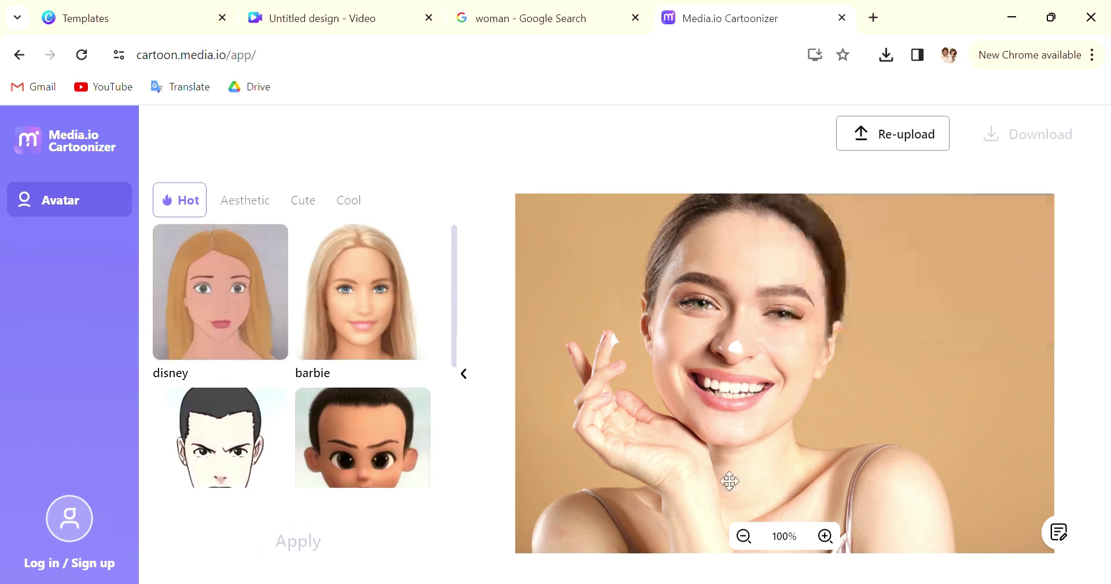
- Choose the Cute > Kawaii cartoon style and apply it
{"action": "scroll", "coordinate": [354, 333], "scroll_direction": "down", "scroll_amount": 1}
{"action": "scroll", "coordinate": [352, 330], "scroll_direction": "down", "scroll_amount": 2}
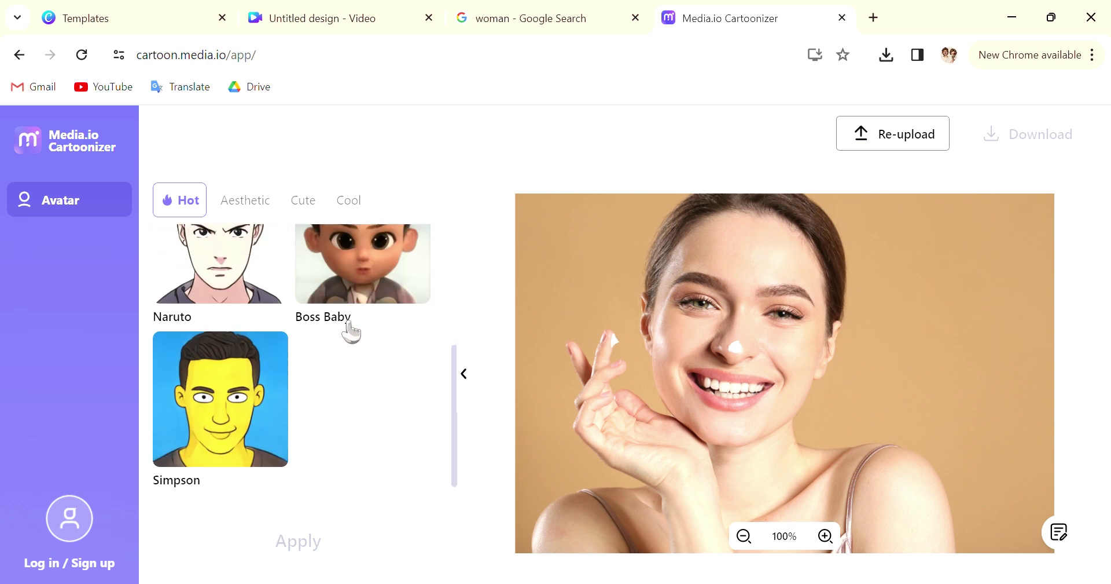
{"action": "scroll", "coordinate": [284, 362], "scroll_direction": "up", "scroll_amount": 2}
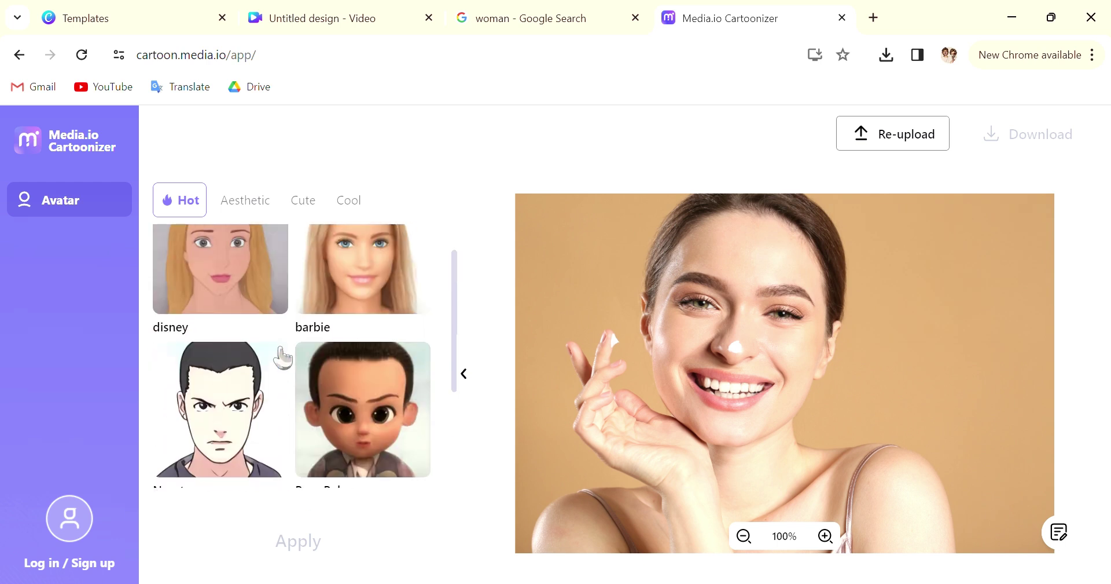
{"action": "left_click", "coordinate": [235, 212]}
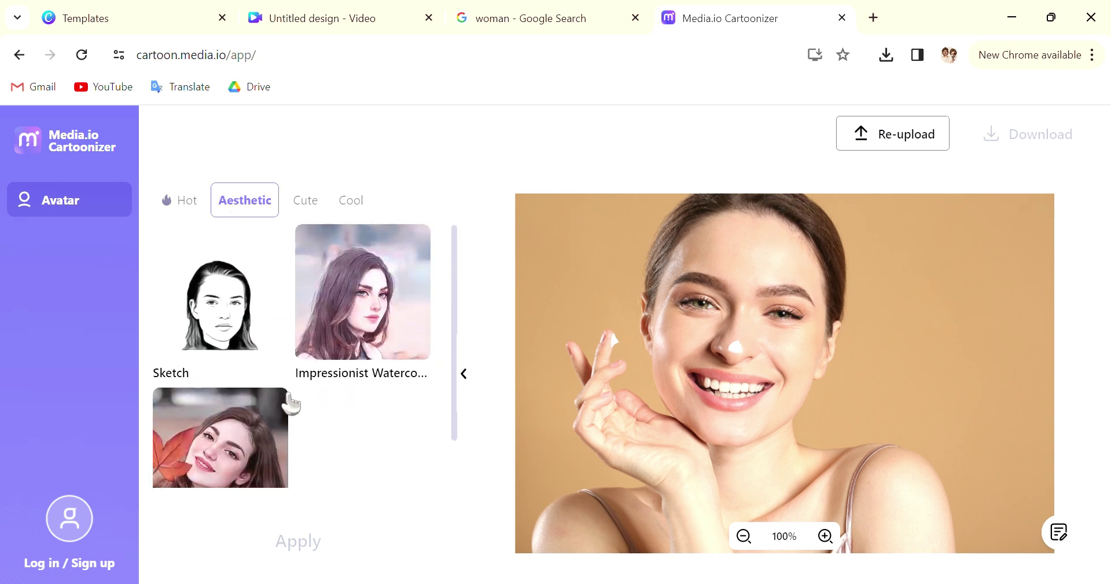
{"action": "left_click", "coordinate": [324, 201]}
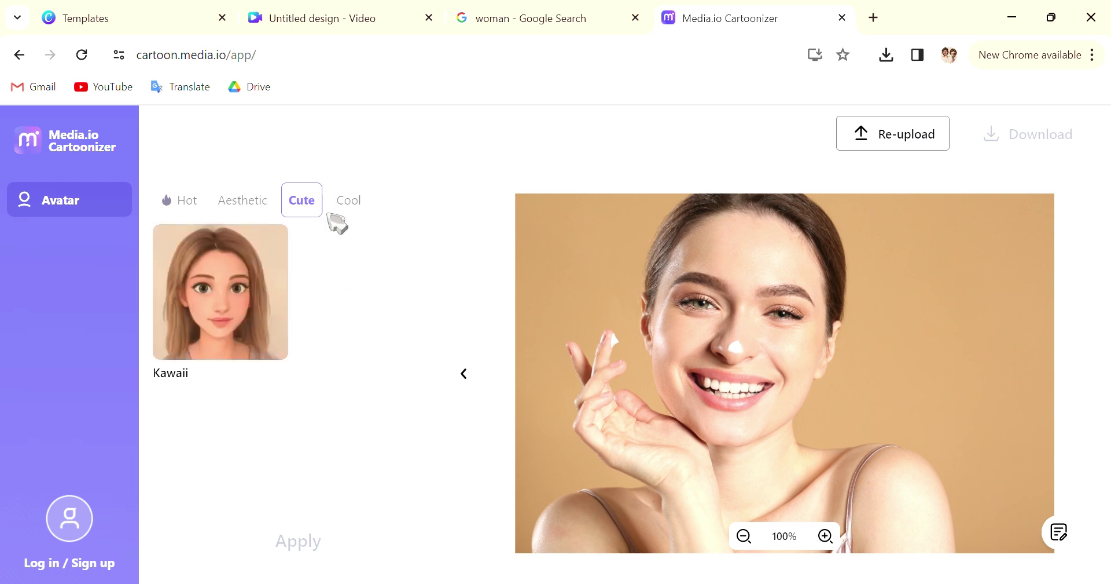
{"action": "left_click", "coordinate": [348, 202]}
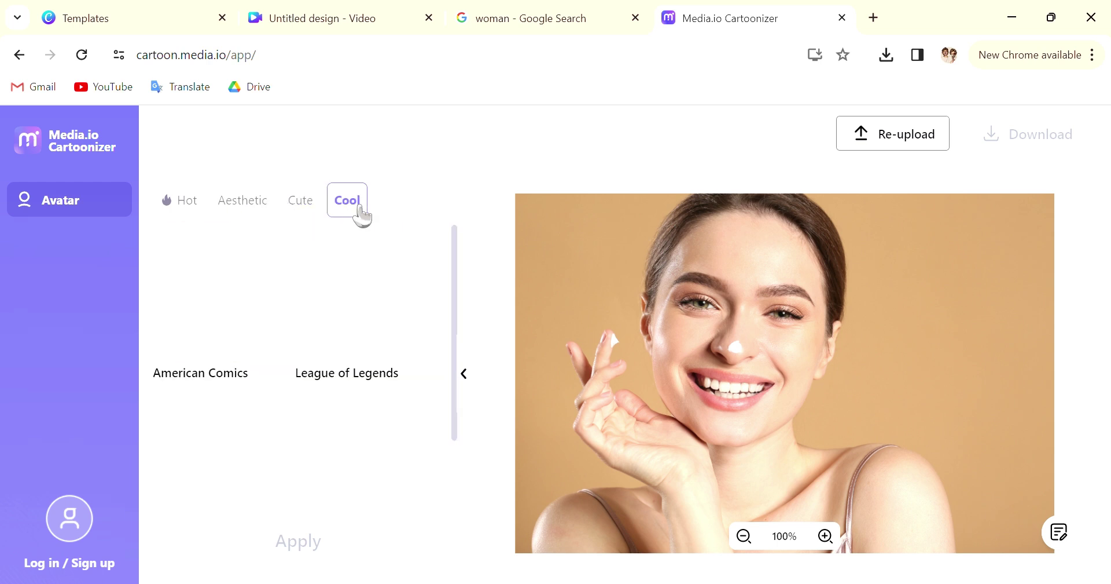
{"action": "left_click", "coordinate": [302, 202]}
{"action": "left_click", "coordinate": [253, 315]}
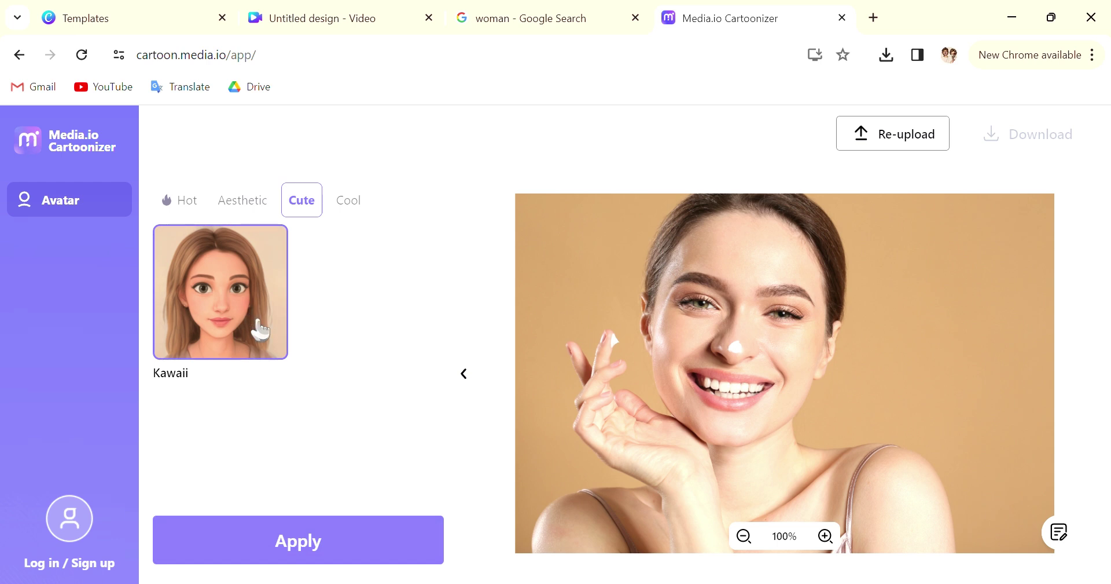
{"action": "left_click", "coordinate": [376, 544]}
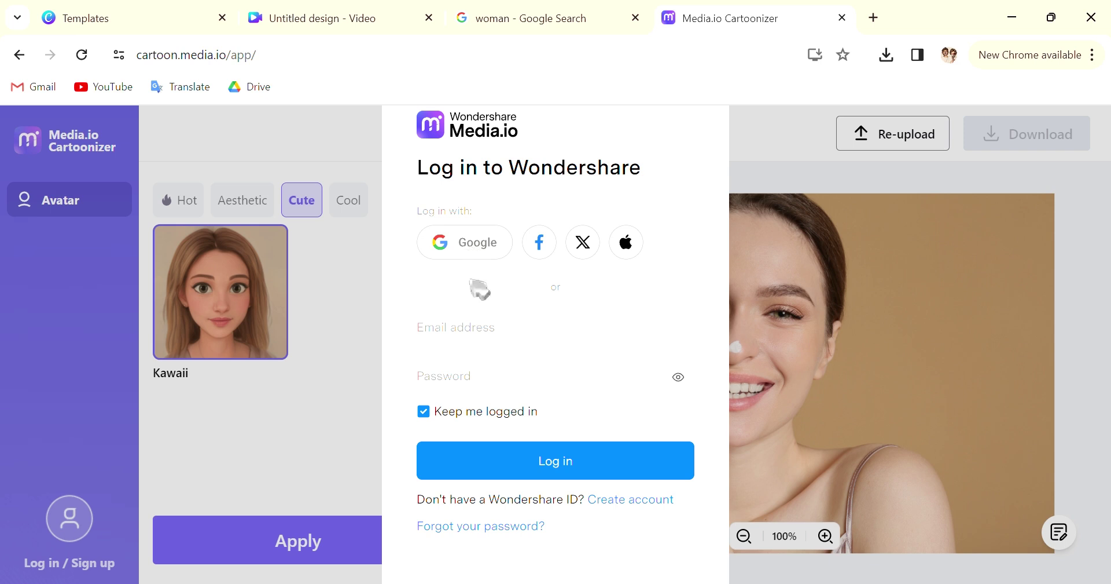
- Sign in with Google and generate the Kawaii cartoon of the portrait
{"action": "left_click", "coordinate": [470, 243]}
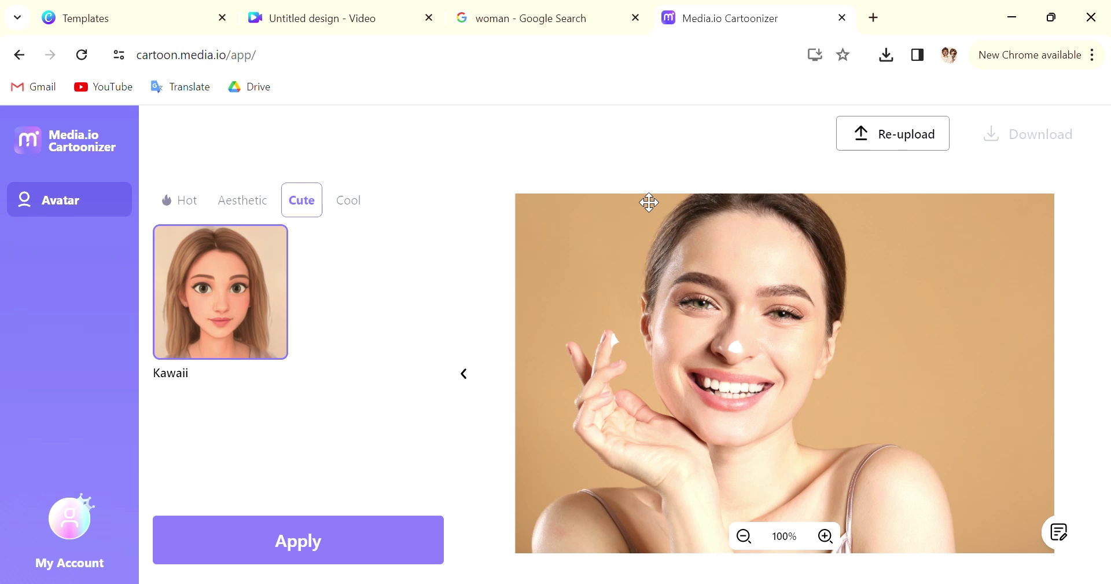
{"action": "left_click", "coordinate": [381, 535]}
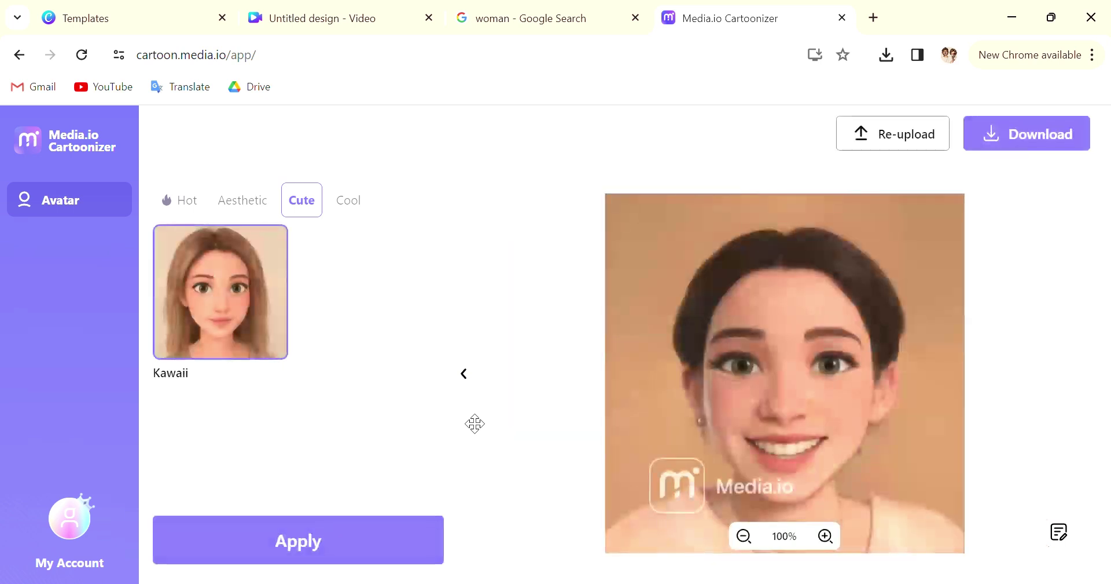
{"action": "scroll", "coordinate": [850, 363], "scroll_direction": "down", "scroll_amount": 1}
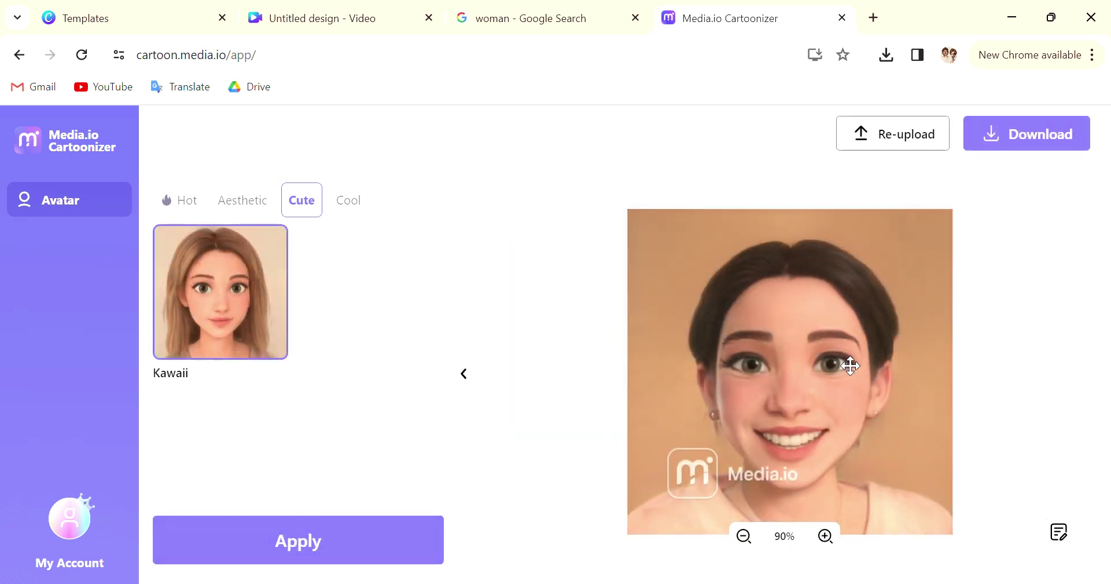
{"action": "left_click", "coordinate": [585, 23]}
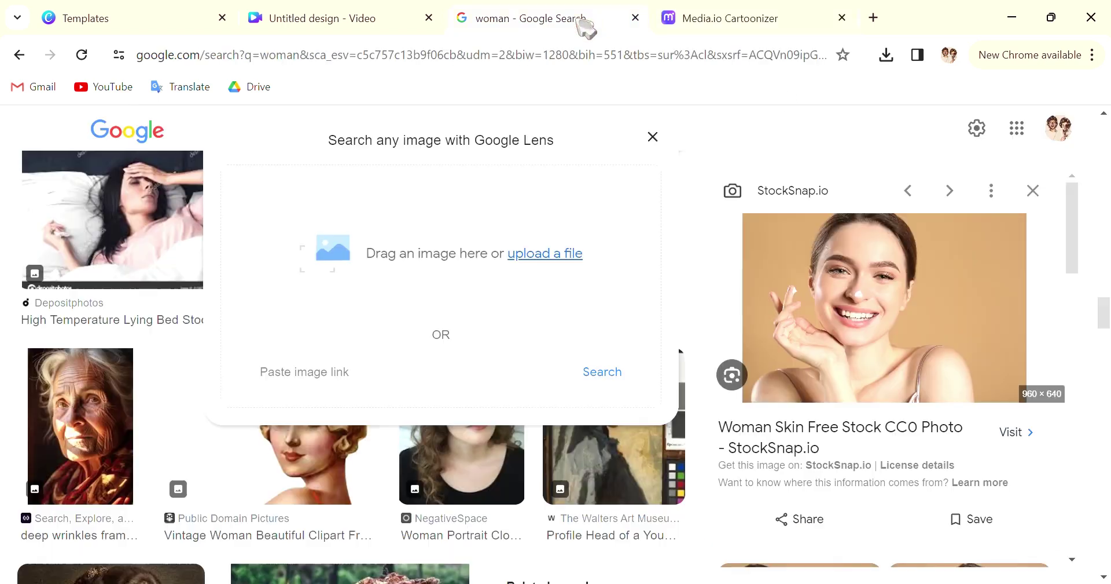
- Regenerate the avatar in the Hot > disney style with a smiling expression
{"action": "left_click", "coordinate": [747, 27]}
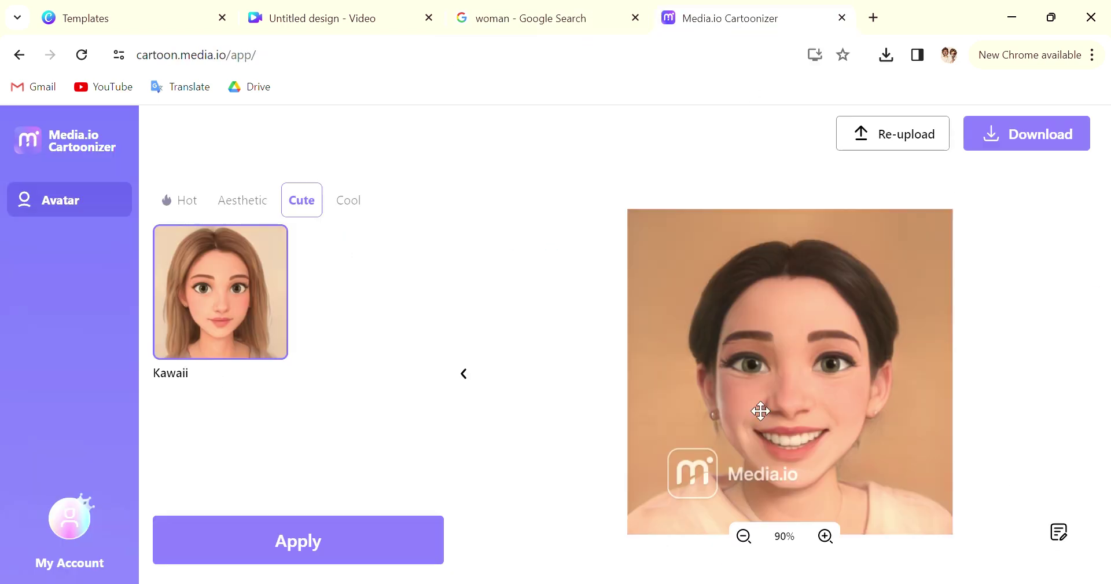
{"action": "left_click", "coordinate": [179, 201]}
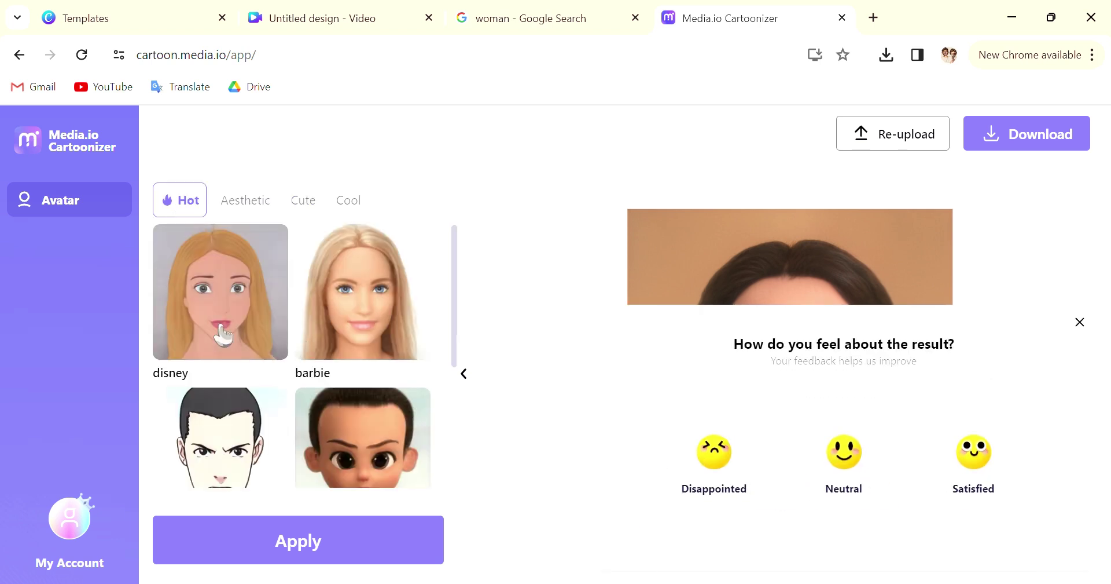
{"action": "left_click", "coordinate": [223, 334]}
{"action": "left_click", "coordinate": [1080, 322]}
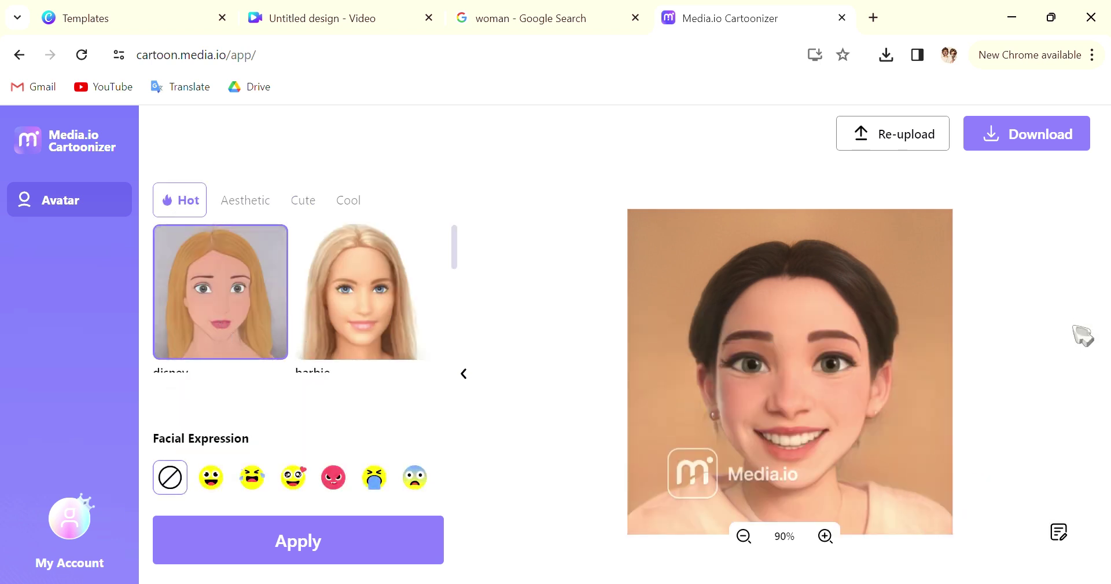
{"action": "left_click", "coordinate": [212, 477]}
{"action": "left_click", "coordinate": [228, 540]}
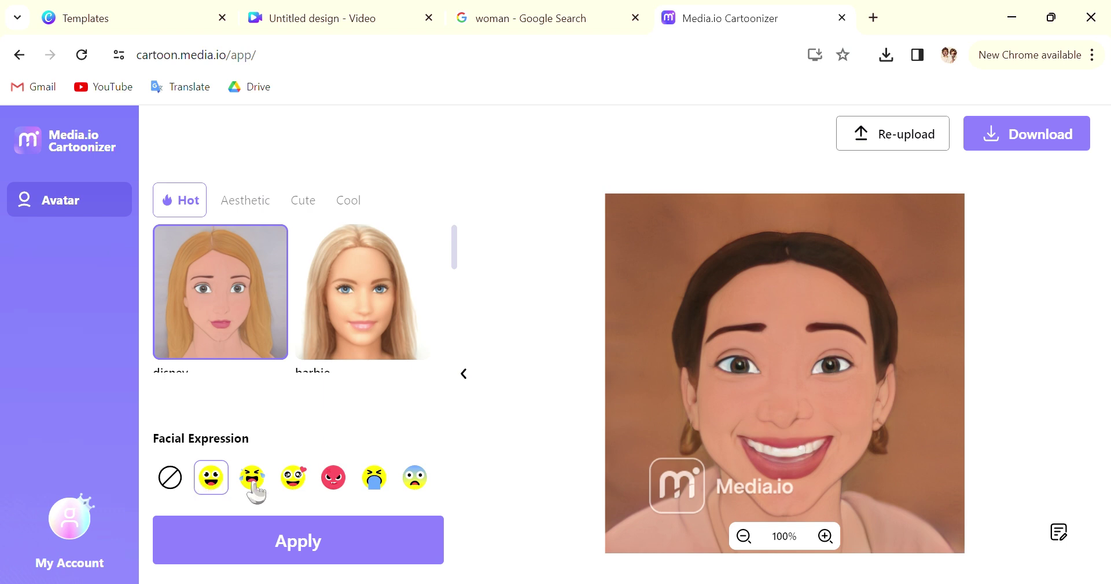
- Regenerate the cartoon with the laughing expression and review the result
{"action": "left_click", "coordinate": [253, 481]}
{"action": "left_click", "coordinate": [244, 541]}
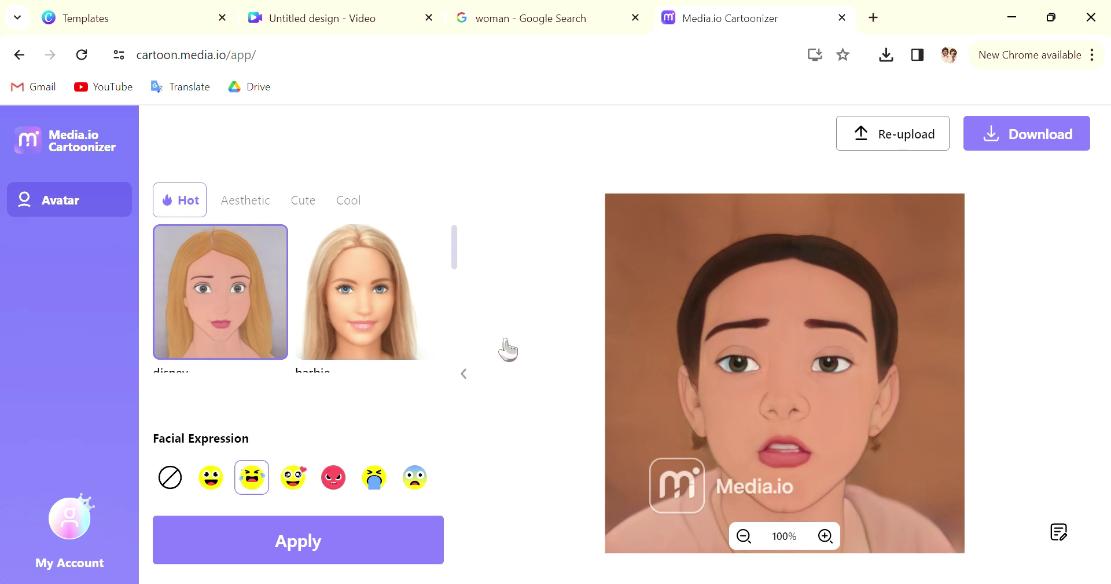
{"action": "scroll", "coordinate": [912, 408], "scroll_direction": "down", "scroll_amount": 1}
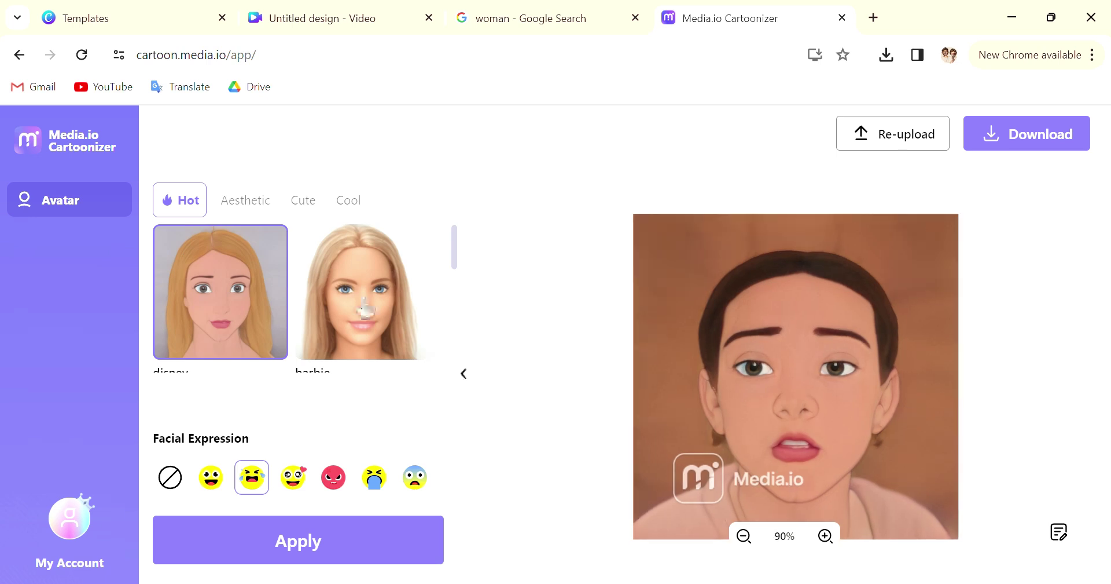
{"action": "scroll", "coordinate": [370, 315], "scroll_direction": "down", "scroll_amount": 5}
{"action": "scroll", "coordinate": [370, 315], "scroll_direction": "up", "scroll_amount": 3}
{"action": "scroll", "coordinate": [373, 316], "scroll_direction": "down", "scroll_amount": 3}
{"action": "scroll", "coordinate": [372, 316], "scroll_direction": "up", "scroll_amount": 3}
{"action": "scroll", "coordinate": [372, 318], "scroll_direction": "down", "scroll_amount": 3}
{"action": "scroll", "coordinate": [252, 351], "scroll_direction": "up", "scroll_amount": 1}
{"action": "scroll", "coordinate": [252, 352], "scroll_direction": "down", "scroll_amount": 2}
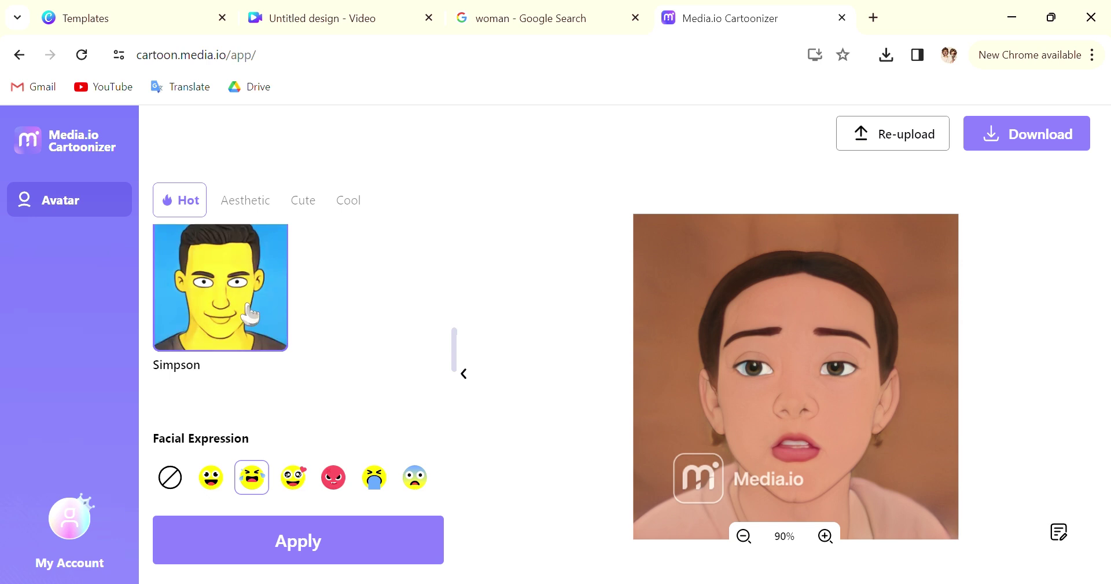
{"action": "scroll", "coordinate": [250, 314], "scroll_direction": "up", "scroll_amount": 3}
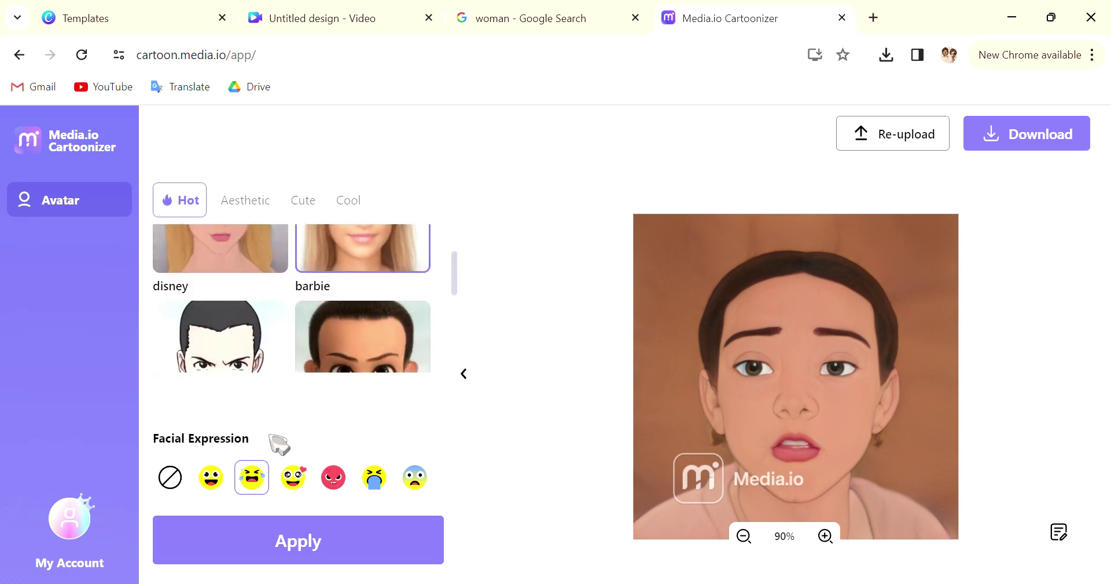
{"action": "scroll", "coordinate": [355, 305], "scroll_direction": "up", "scroll_amount": 2}
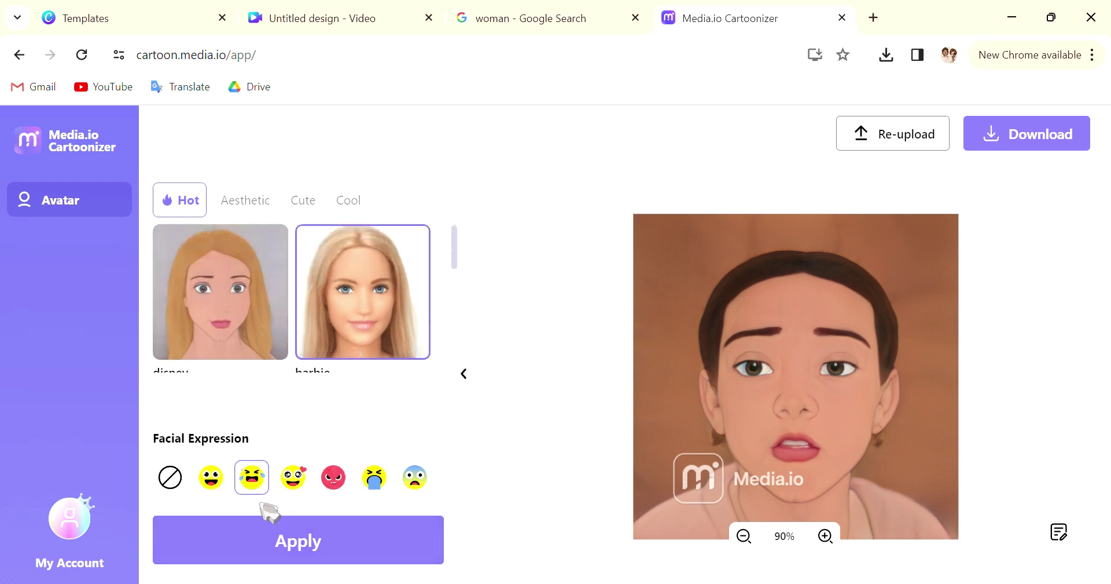
{"action": "left_click", "coordinate": [294, 479]}
{"action": "left_click", "coordinate": [318, 541]}
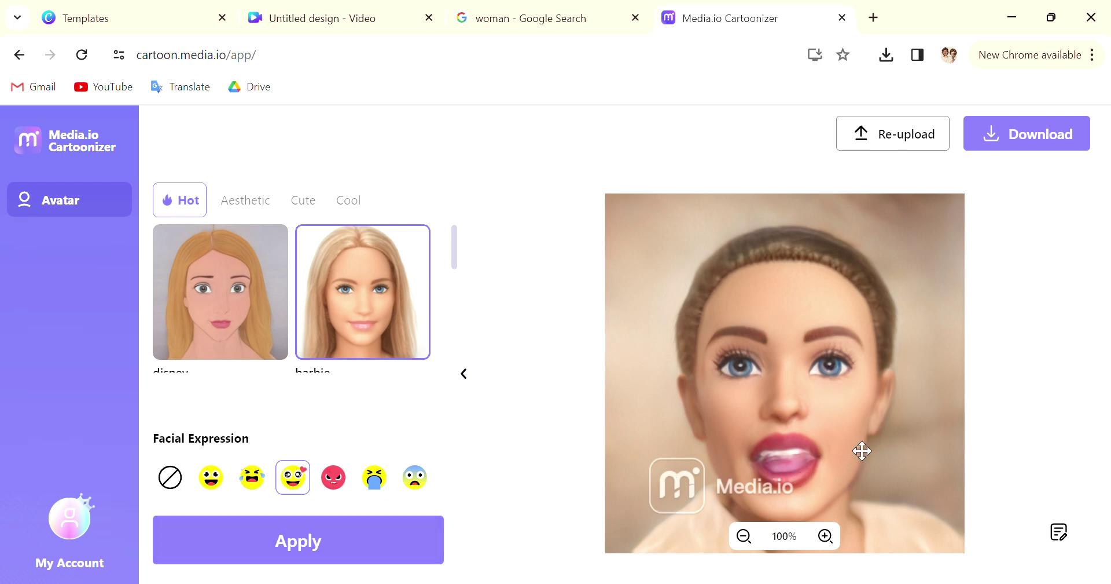
{"action": "left_click", "coordinate": [524, 23]}
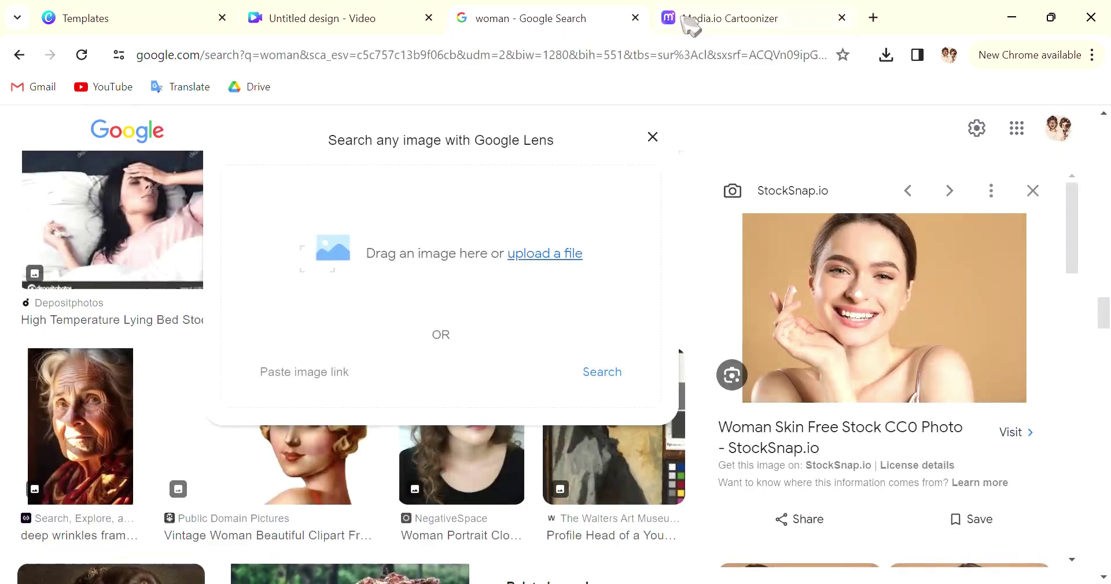
{"action": "left_click", "coordinate": [725, 21]}
{"action": "scroll", "coordinate": [405, 372], "scroll_direction": "down", "scroll_amount": 5}
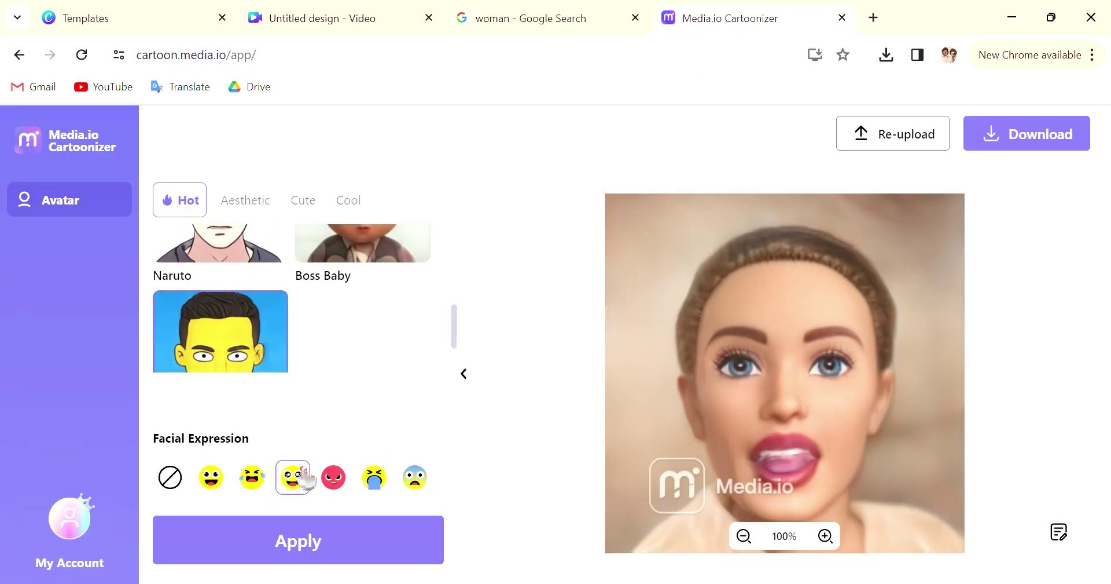
- Generate the yellow cartoon with the angry expression, then regenerate it with heart-eyes
{"action": "left_click", "coordinate": [334, 477]}
{"action": "left_click", "coordinate": [315, 537]}
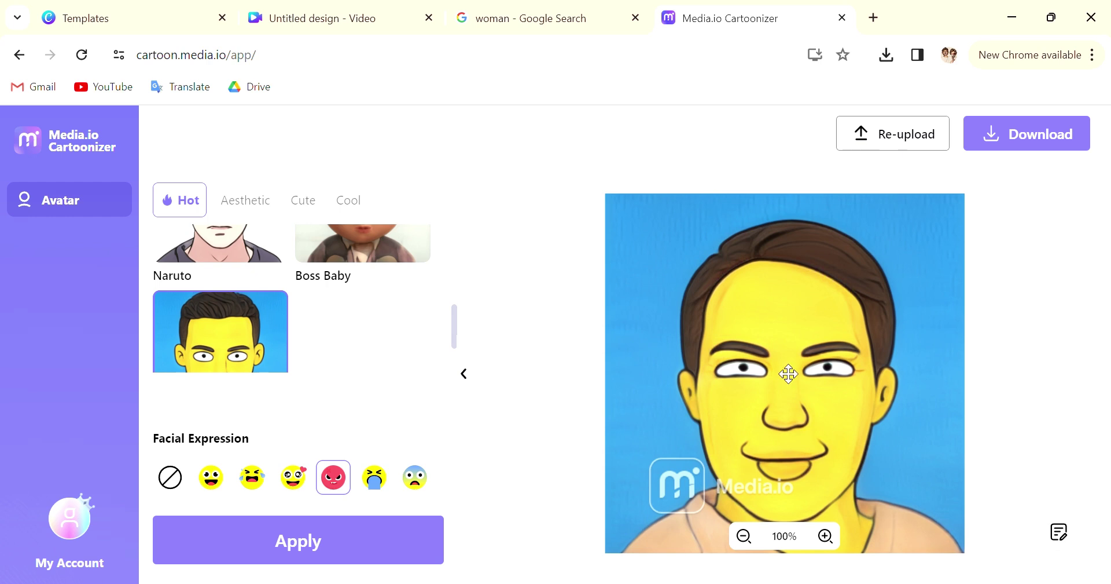
{"action": "left_click", "coordinate": [307, 482]}
{"action": "left_click", "coordinate": [324, 543]}
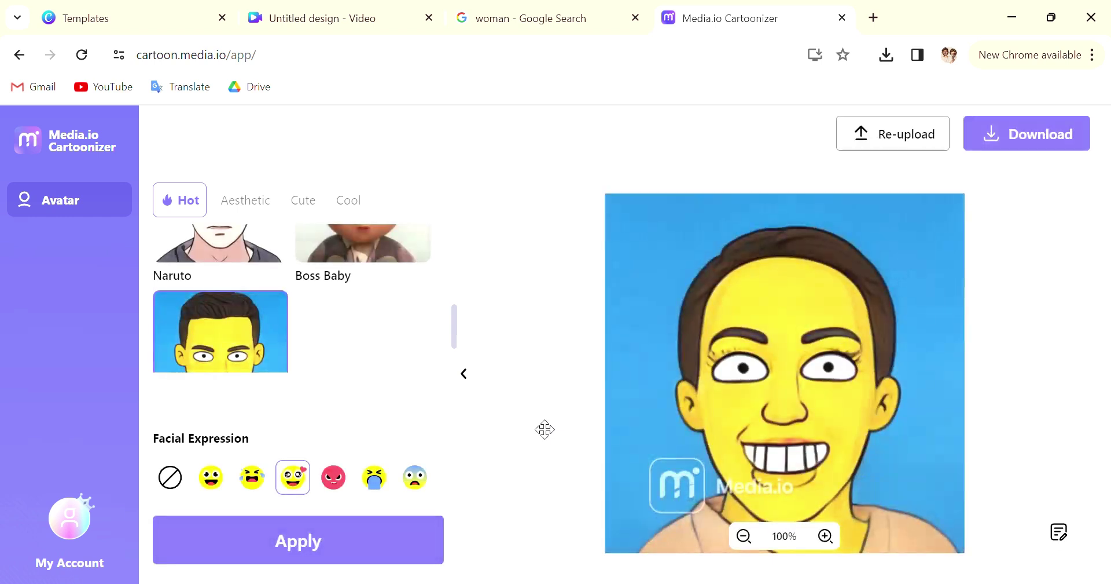
{"action": "scroll", "coordinate": [888, 400], "scroll_direction": "down", "scroll_amount": 3}
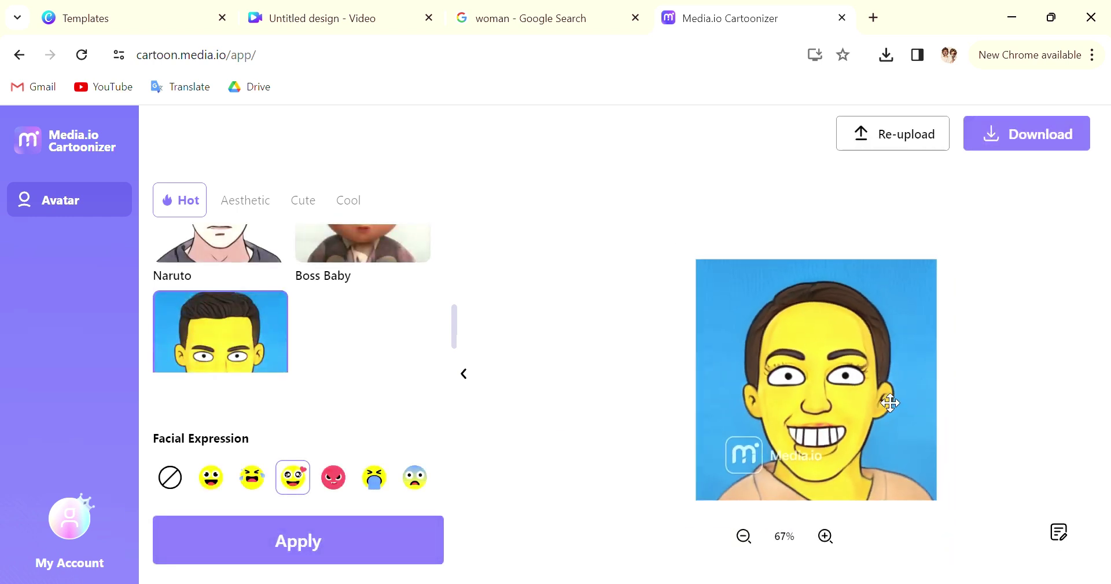
{"action": "scroll", "coordinate": [890, 401], "scroll_direction": "up", "scroll_amount": 3}
{"action": "scroll", "coordinate": [400, 354], "scroll_direction": "up", "scroll_amount": 3}
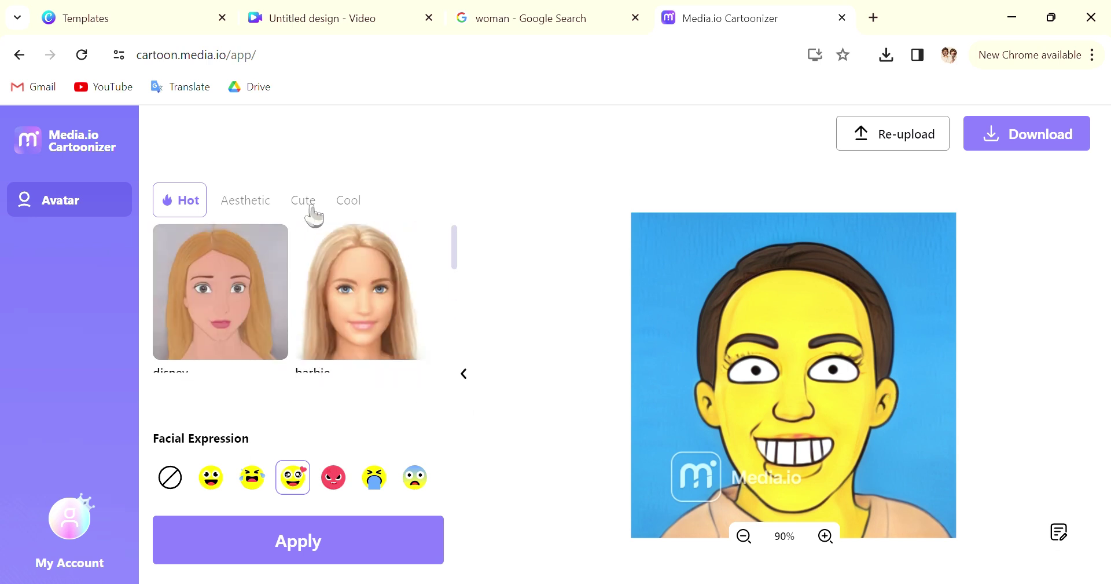
- Regenerate the portrait in the Cute > Kawaii style and download the image
{"action": "left_click", "coordinate": [348, 209]}
{"action": "left_click", "coordinate": [319, 209]}
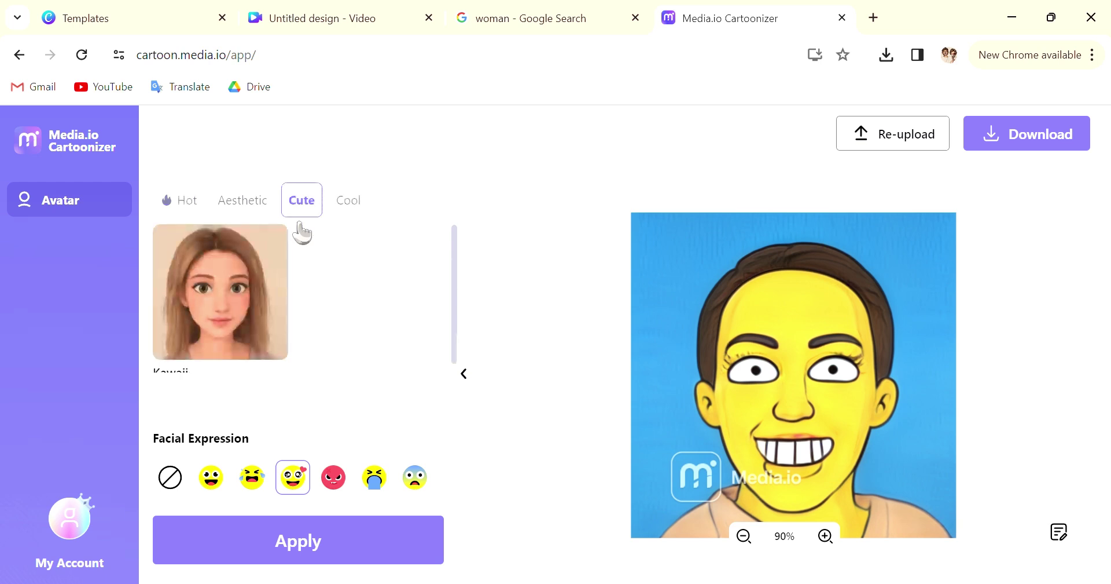
{"action": "left_click", "coordinate": [235, 272]}
{"action": "left_click", "coordinate": [291, 547]}
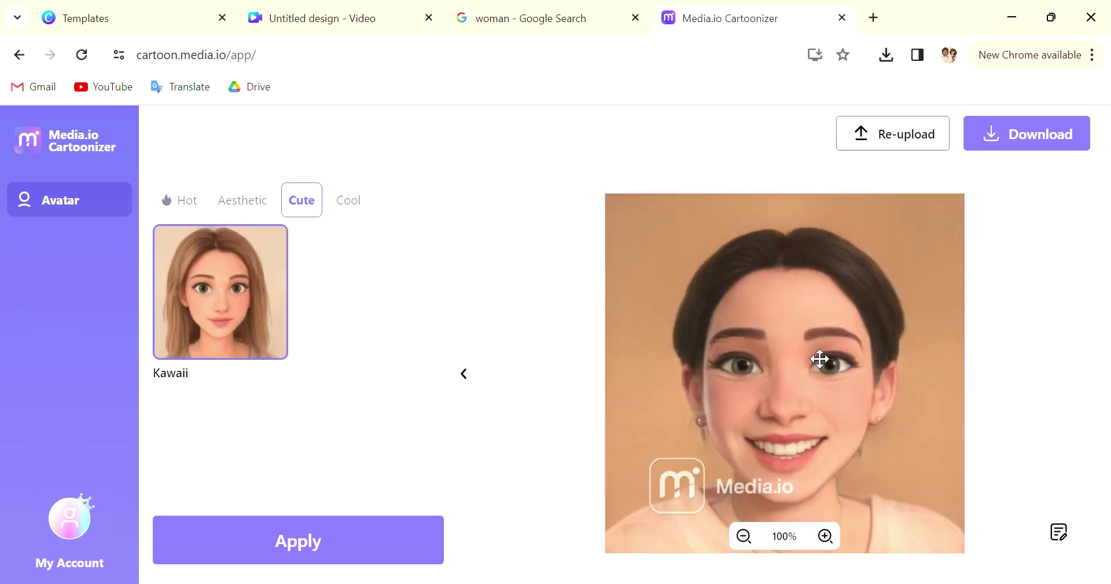
{"action": "left_click", "coordinate": [1074, 136]}
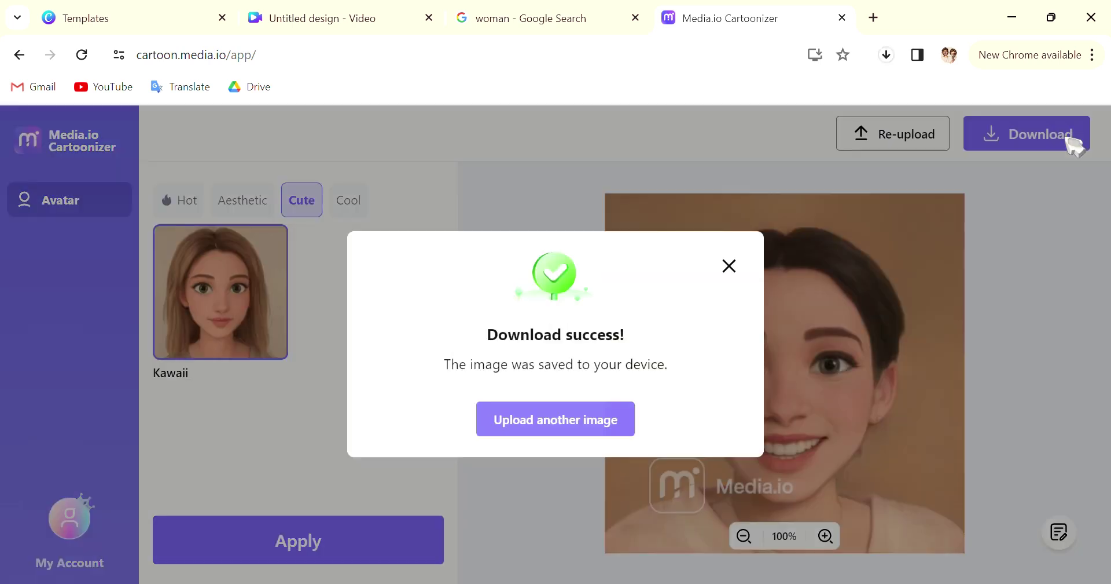
{"action": "left_click", "coordinate": [731, 269]}
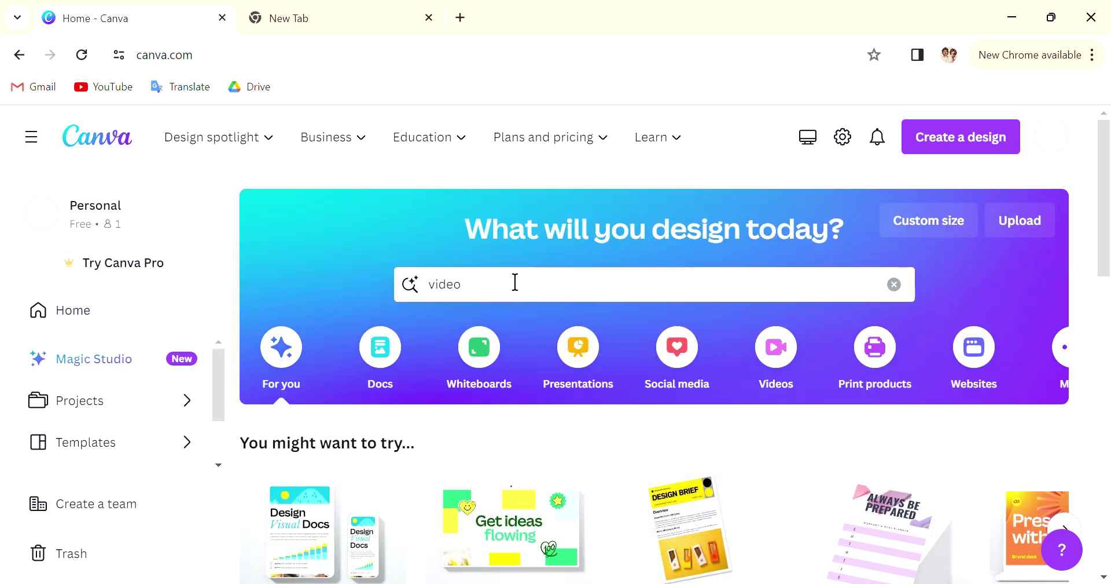
- Search Canva templates for 'video' and browse the Video templates page
{"action": "left_click", "coordinate": [509, 285]}
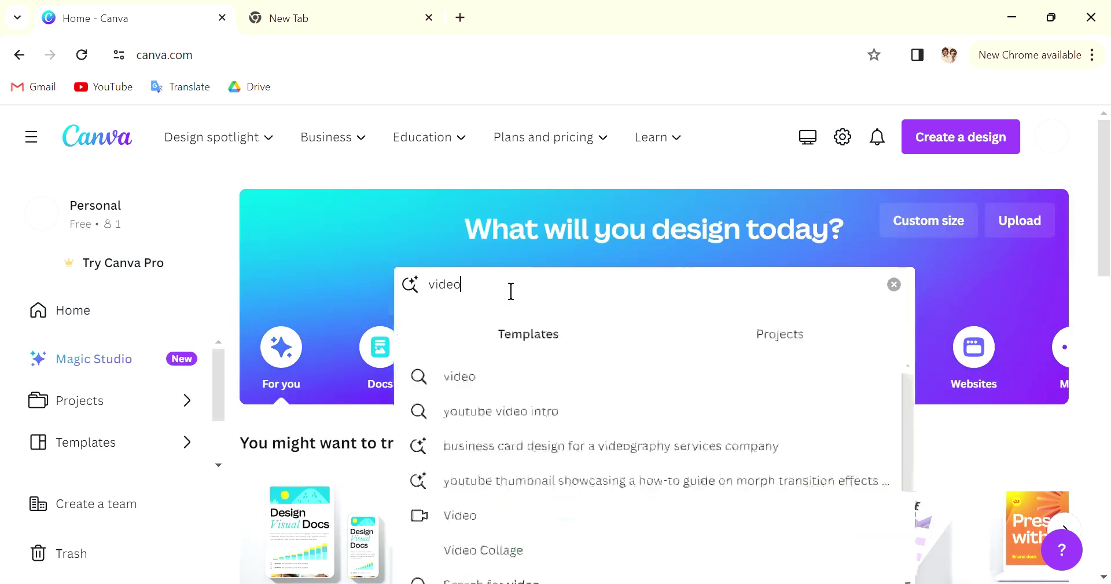
{"action": "left_click", "coordinate": [468, 376]}
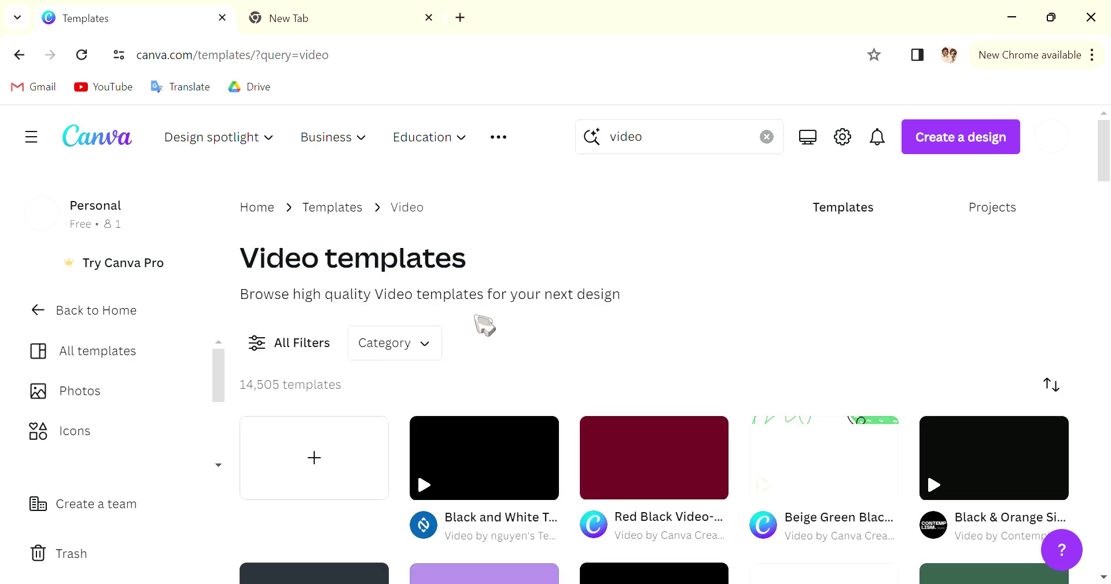
{"action": "scroll", "coordinate": [484, 323], "scroll_direction": "down", "scroll_amount": 5}
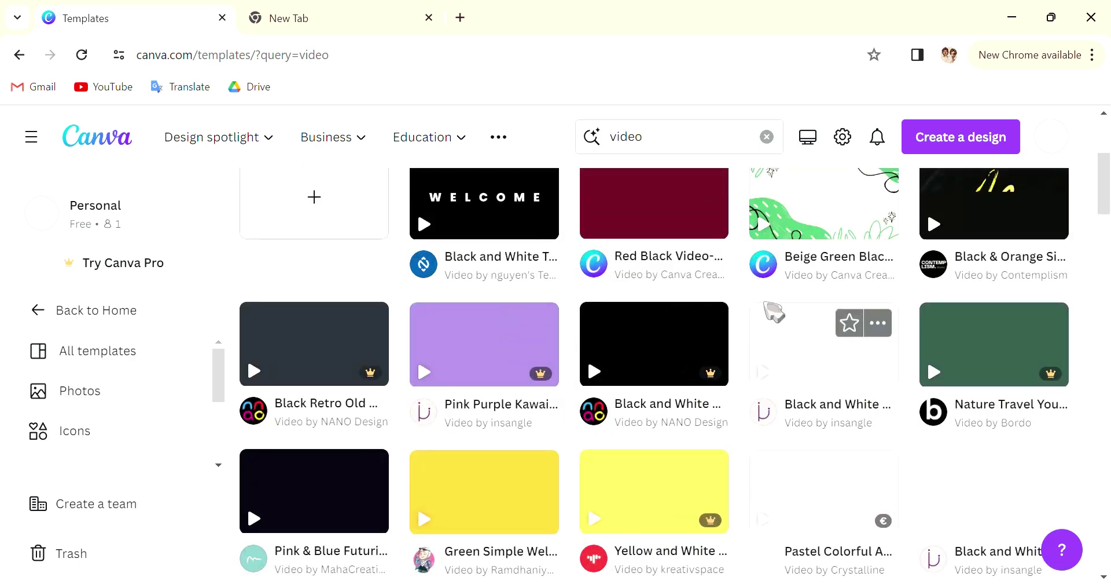
{"action": "scroll", "coordinate": [290, 454], "scroll_direction": "up", "scroll_amount": 5}
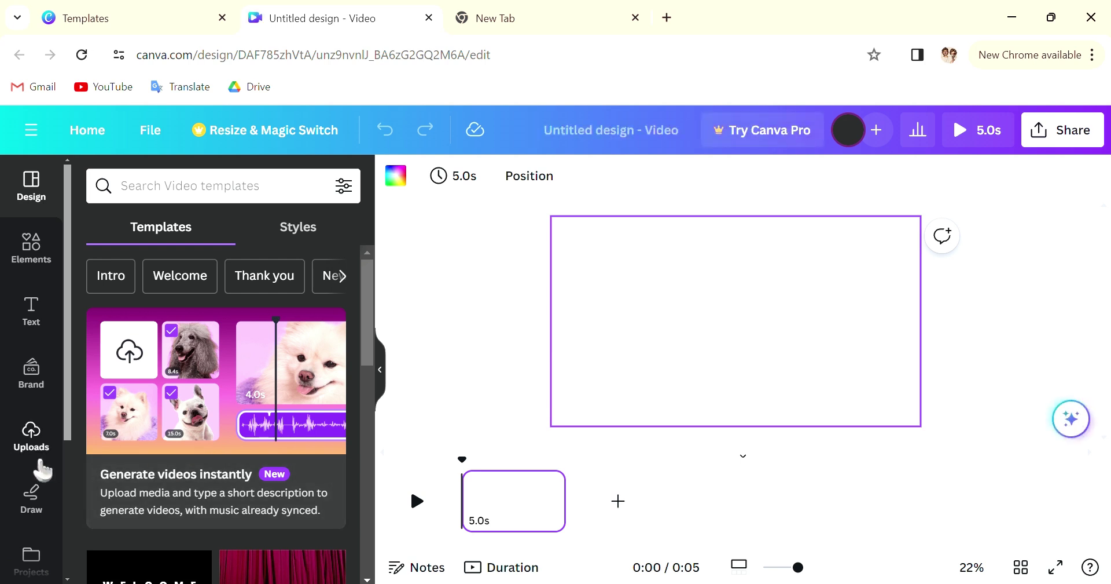
- Find D-ID AI Presenters by searching Canva apps for 'd' and launch it
{"action": "scroll", "coordinate": [41, 469], "scroll_direction": "down", "scroll_amount": 3}
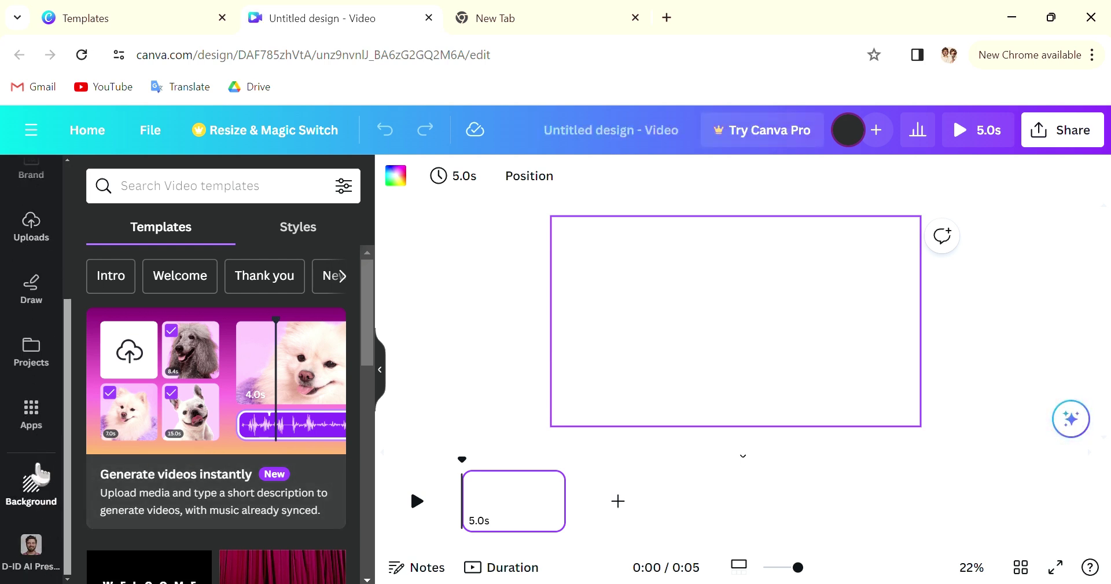
{"action": "left_click", "coordinate": [35, 427]}
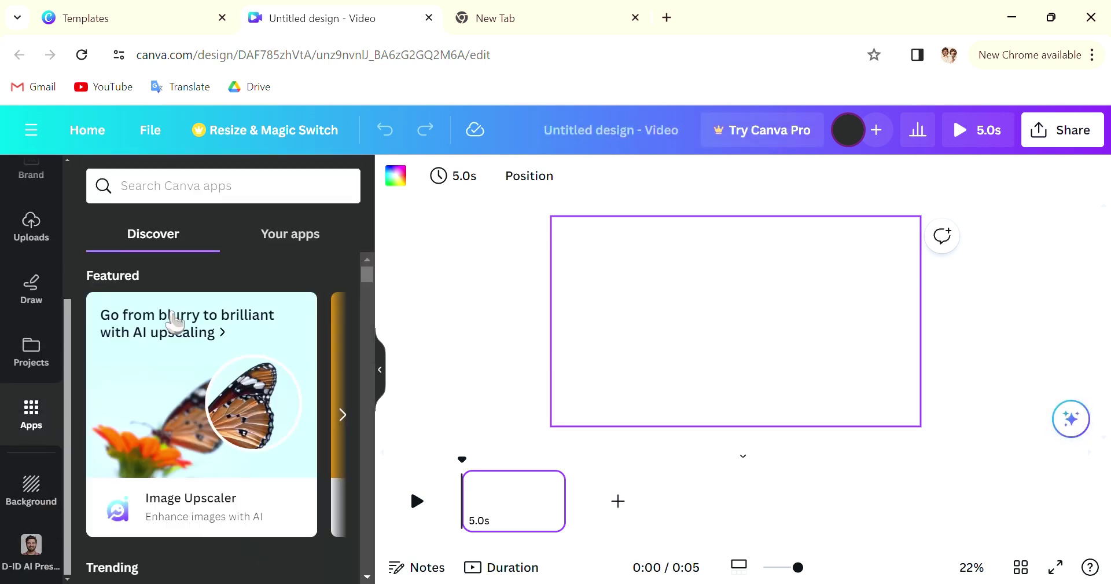
{"action": "type", "text": "d"}
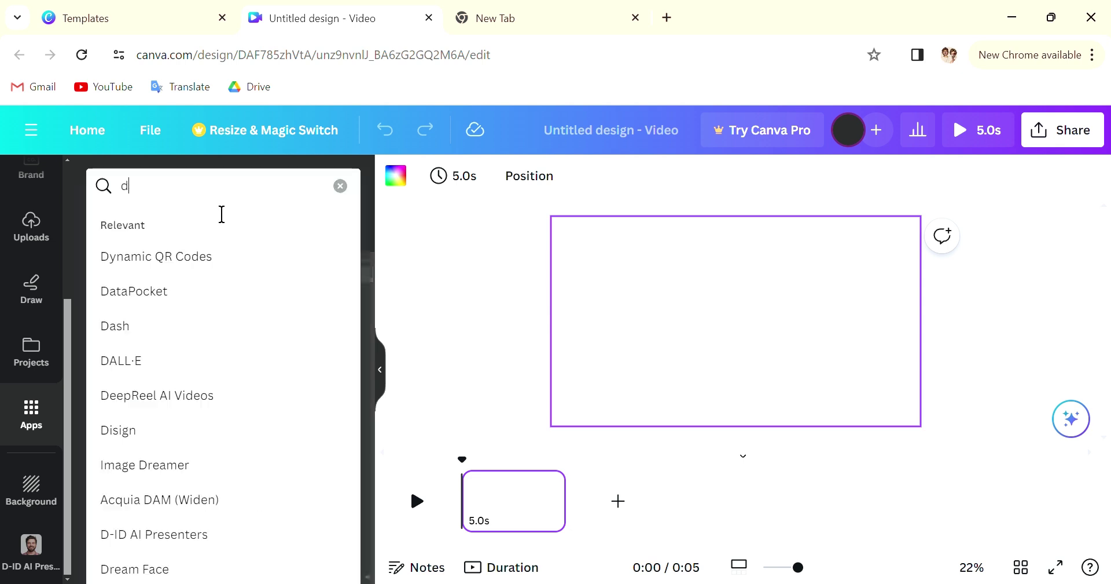
{"action": "left_click", "coordinate": [162, 533]}
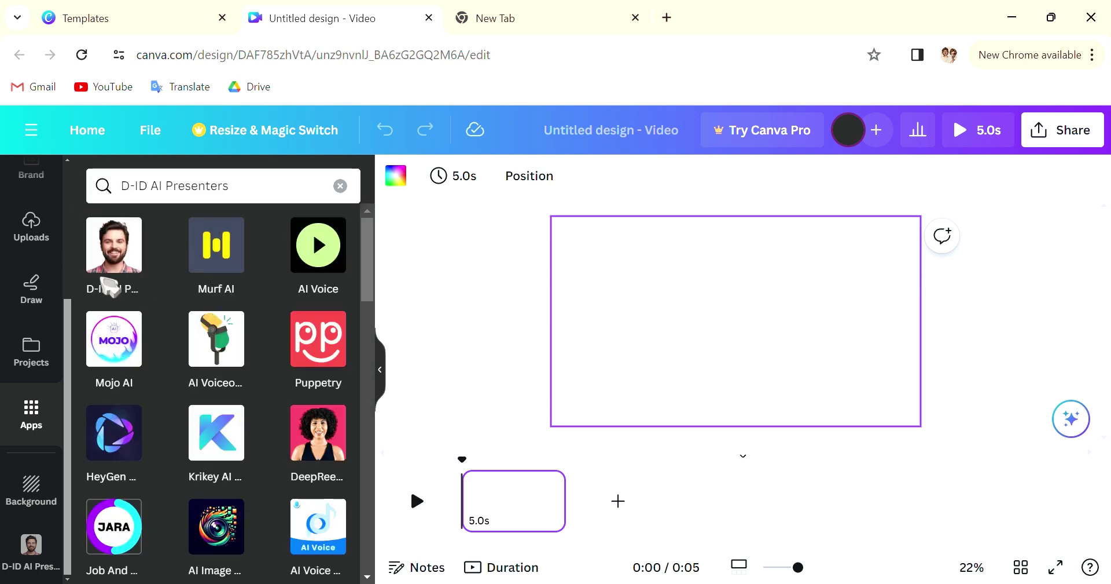
{"action": "left_click", "coordinate": [127, 255]}
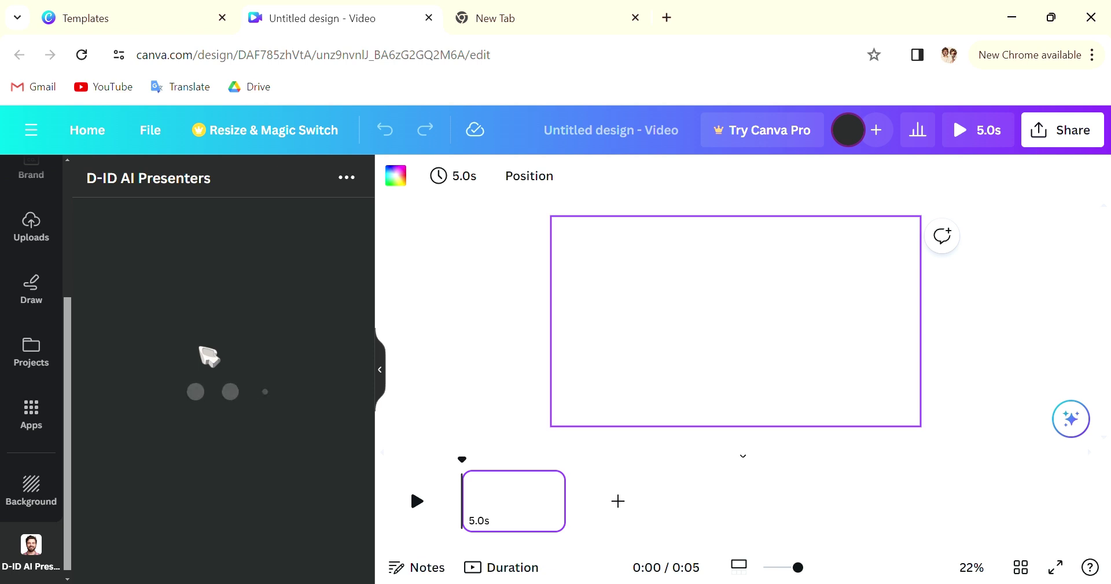
- Sign in and connect a D-ID account, confirming 20 credits remain
{"action": "scroll", "coordinate": [208, 356], "scroll_direction": "down", "scroll_amount": 8}
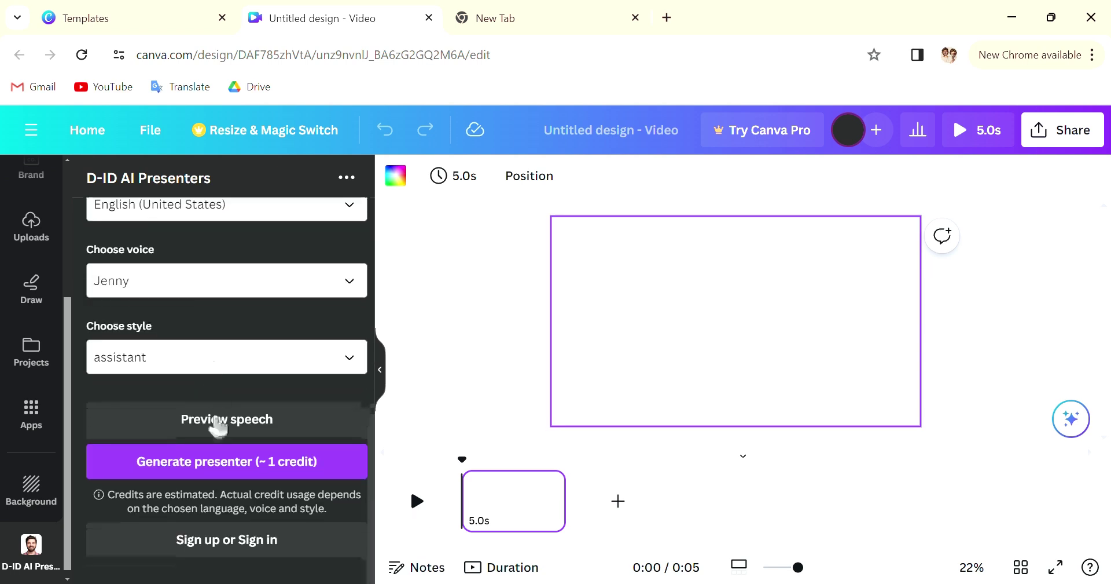
{"action": "left_click", "coordinate": [255, 541]}
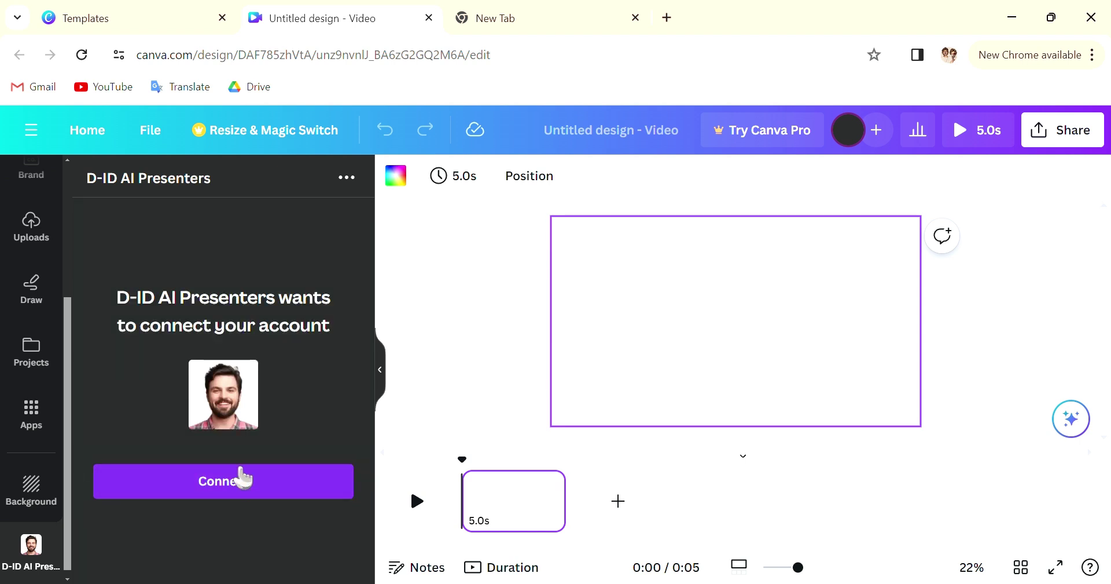
{"action": "left_click", "coordinate": [191, 483]}
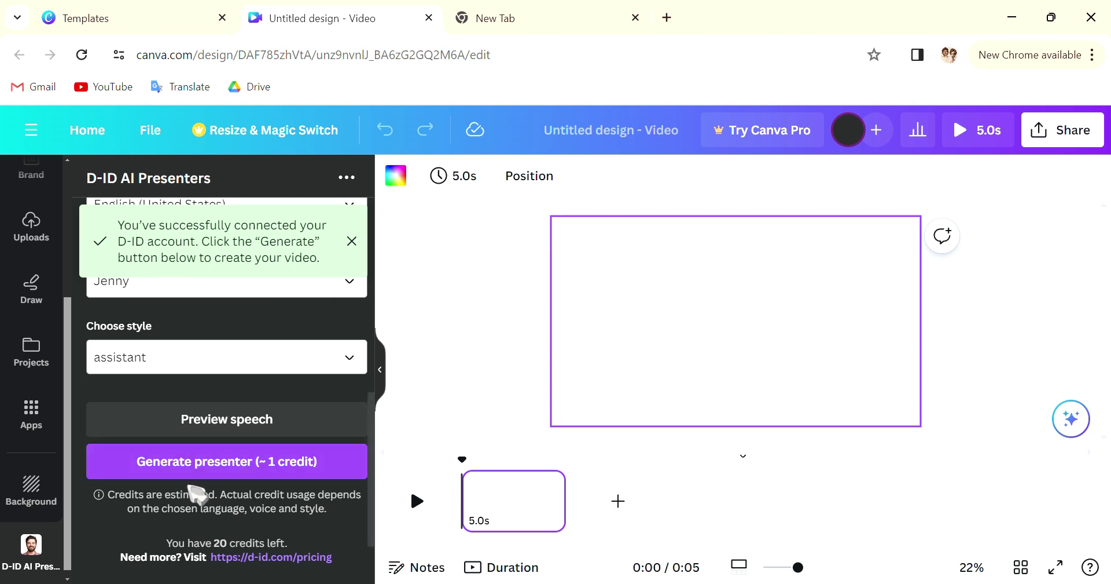
{"action": "left_click_drag", "start_coordinate": [188, 542], "coordinate": [246, 559]}
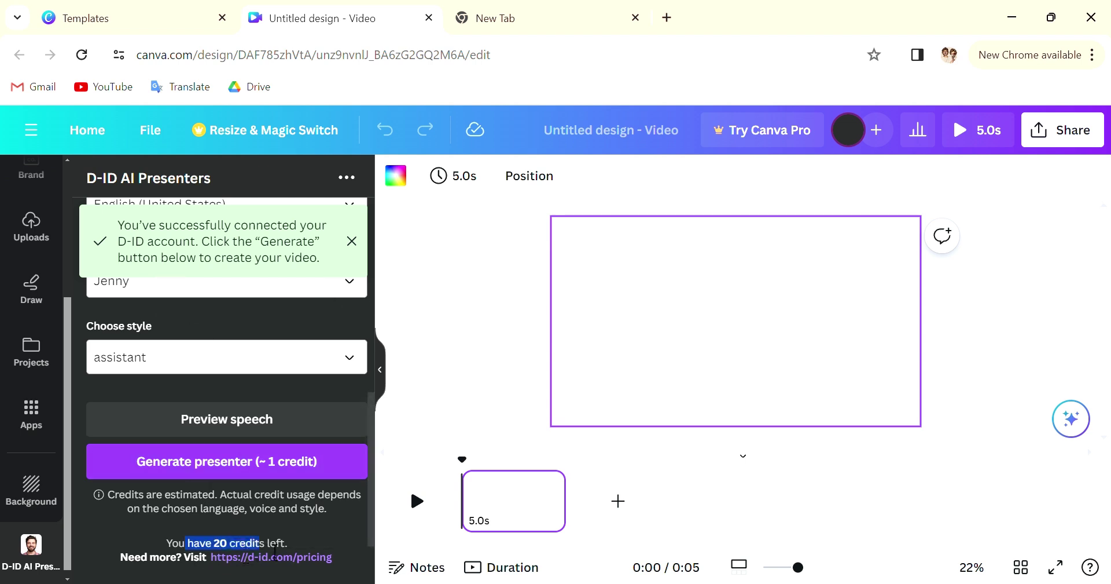
{"action": "left_click", "coordinate": [275, 548]}
{"action": "scroll", "coordinate": [303, 477], "scroll_direction": "up", "scroll_amount": 10}
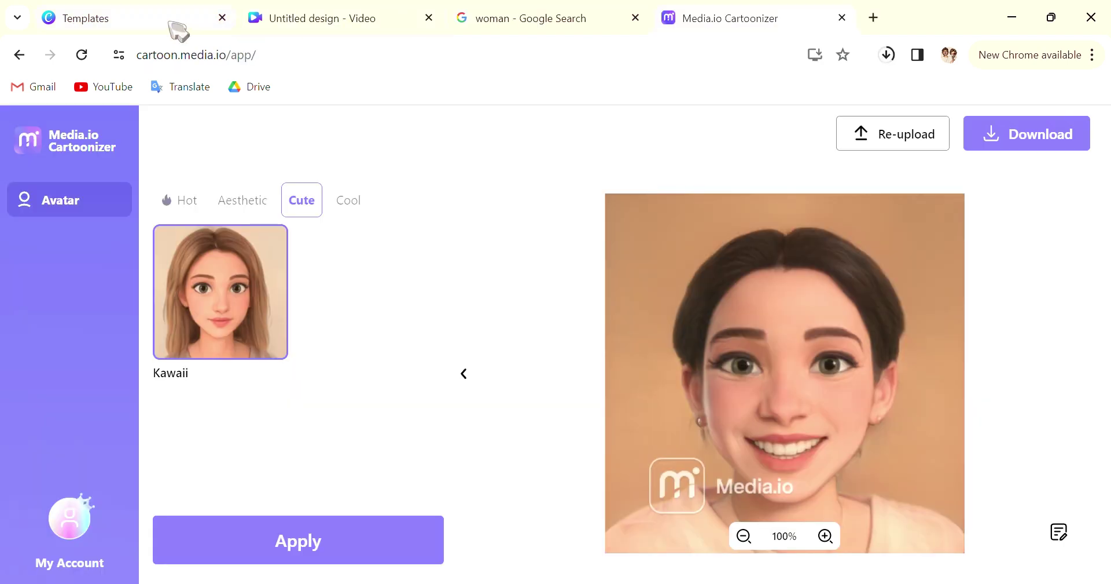
- Return from the video templates page to the blank video design editor
{"action": "left_click", "coordinate": [171, 22]}
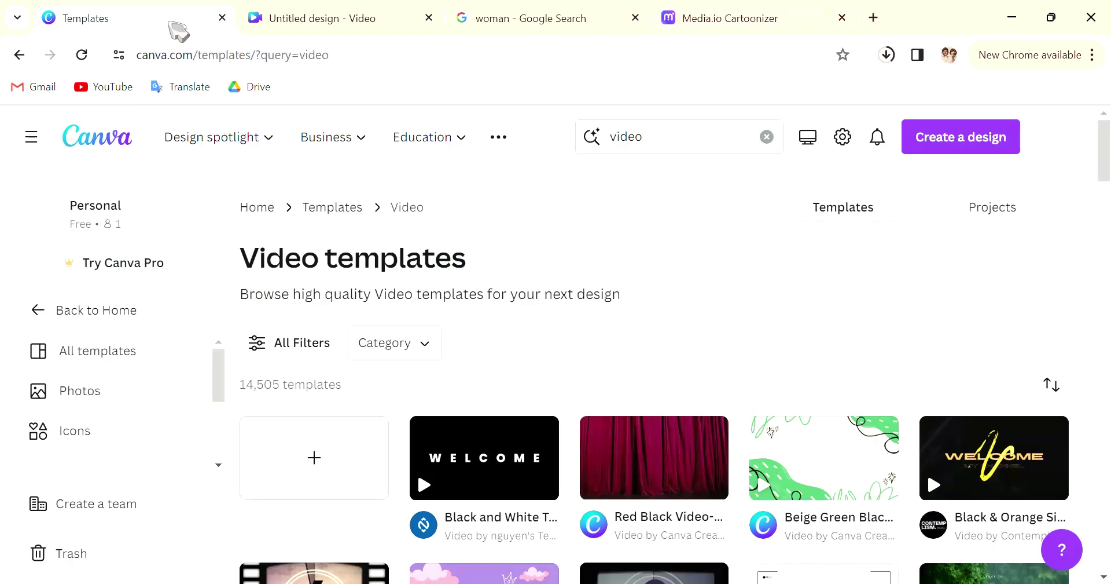
{"action": "left_click", "coordinate": [355, 21]}
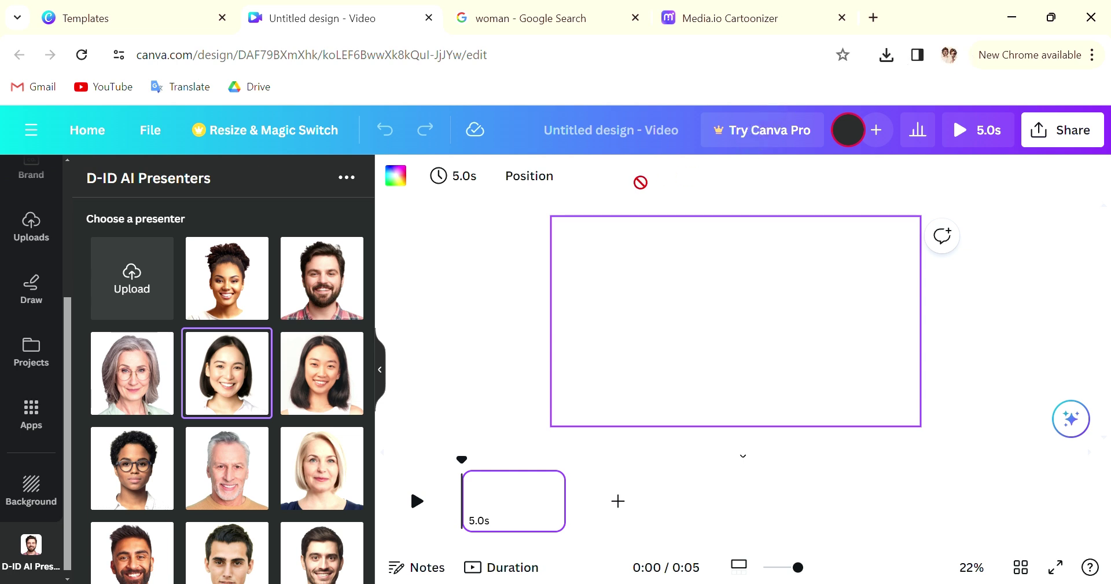
- Upload the Kawaii cartoon portrait and add it as a custom photo in D-ID AI Presenters
{"action": "left_click_drag", "start_coordinate": [610, 190], "coordinate": [246, 283]}
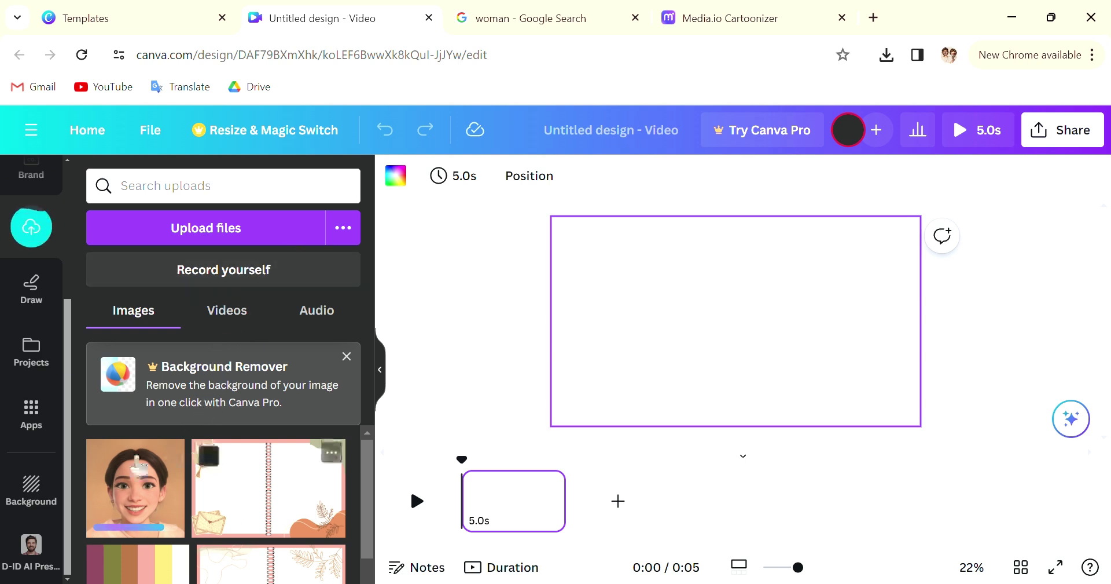
{"action": "mouse_move", "coordinate": [181, 524]}
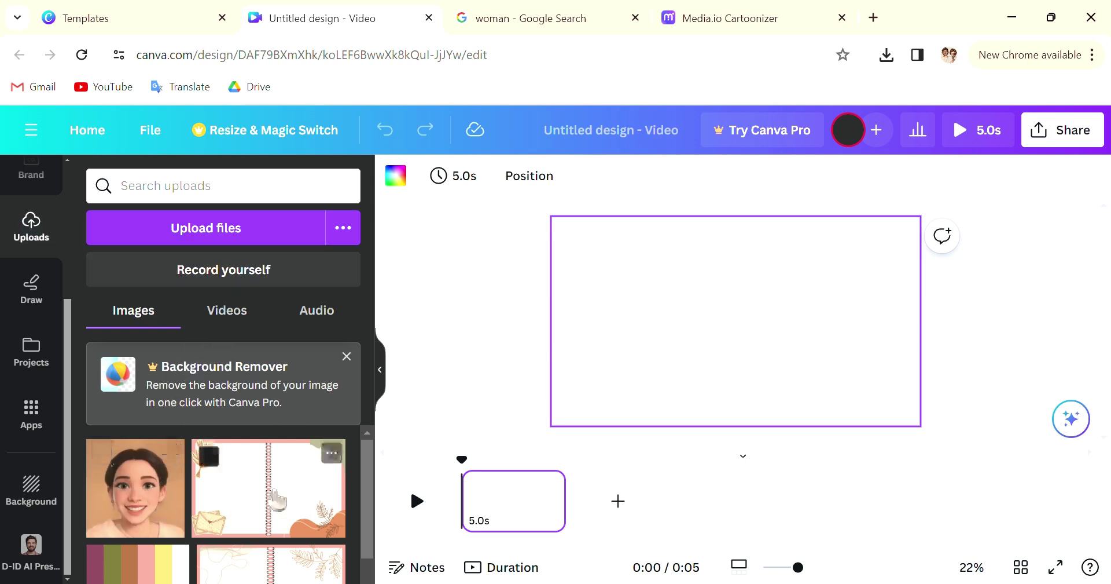
{"action": "left_click", "coordinate": [31, 547]}
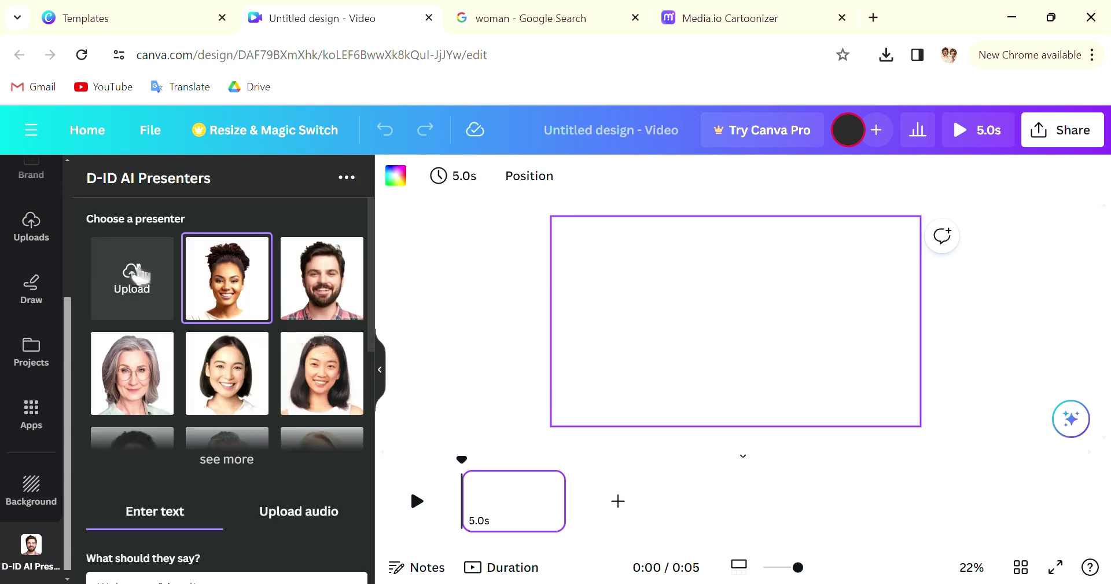
{"action": "left_click", "coordinate": [132, 313]}
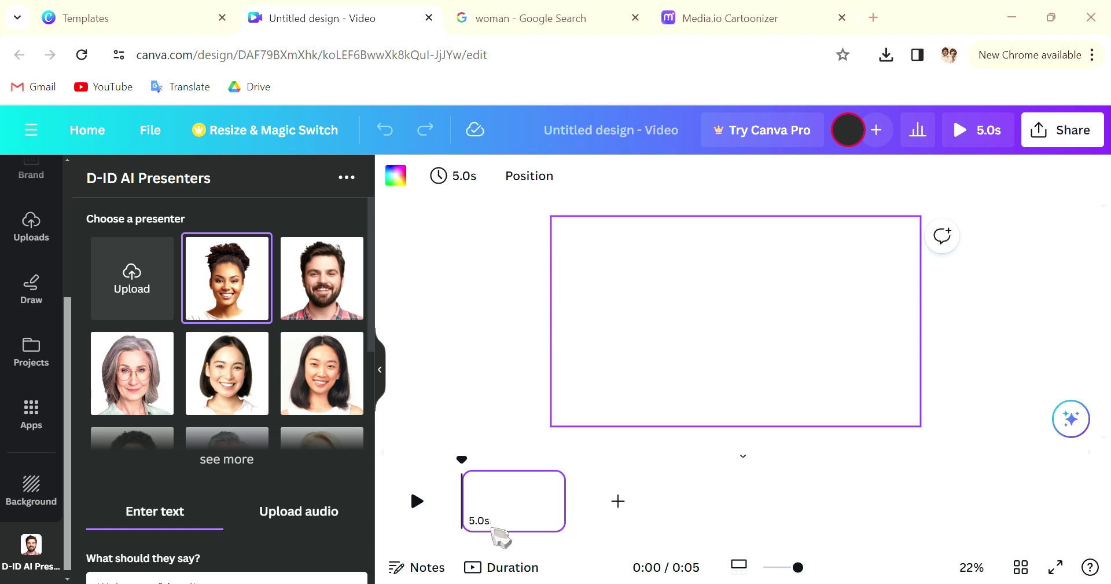
{"action": "left_click", "coordinate": [93, 290]}
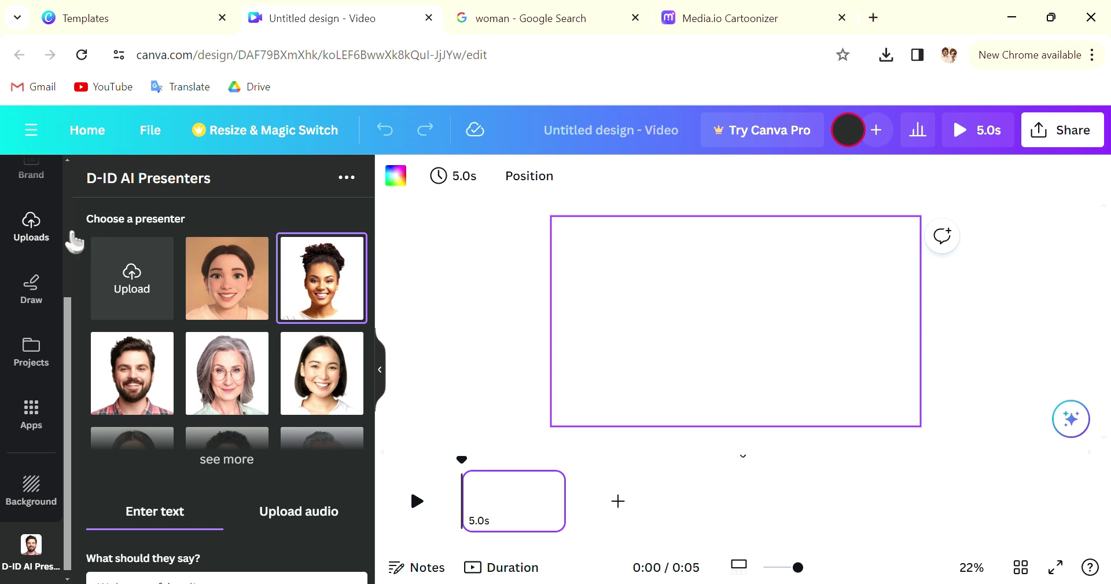
- Replace the 'Welcome, friend!' script with 'Hi! You can create your own avatar like this!'
{"action": "scroll", "coordinate": [252, 286], "scroll_direction": "down", "scroll_amount": 3}
{"action": "scroll", "coordinate": [225, 427], "scroll_direction": "up", "scroll_amount": 3}
{"action": "scroll", "coordinate": [258, 392], "scroll_direction": "down", "scroll_amount": 3}
{"action": "triple_click", "coordinate": [231, 424]}
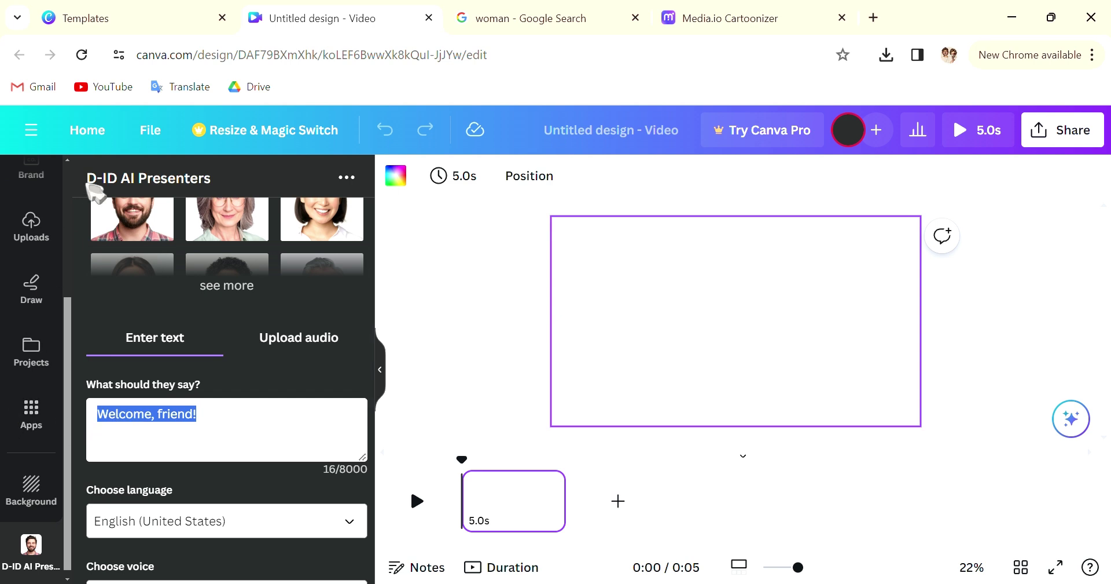
{"action": "type", "text": "H"}
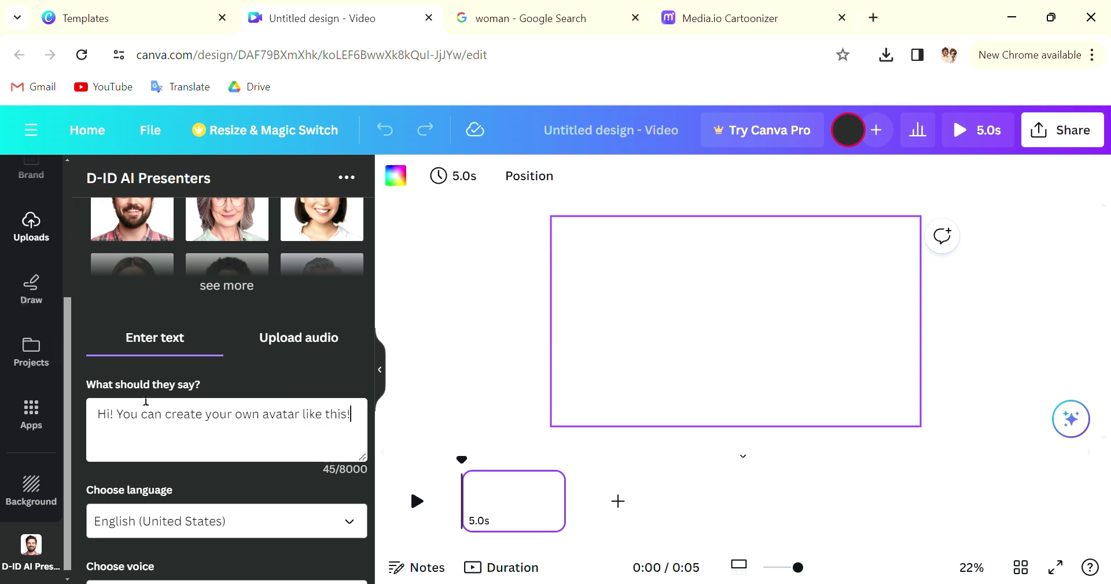
{"action": "scroll", "coordinate": [307, 457], "scroll_direction": "down", "scroll_amount": 3}
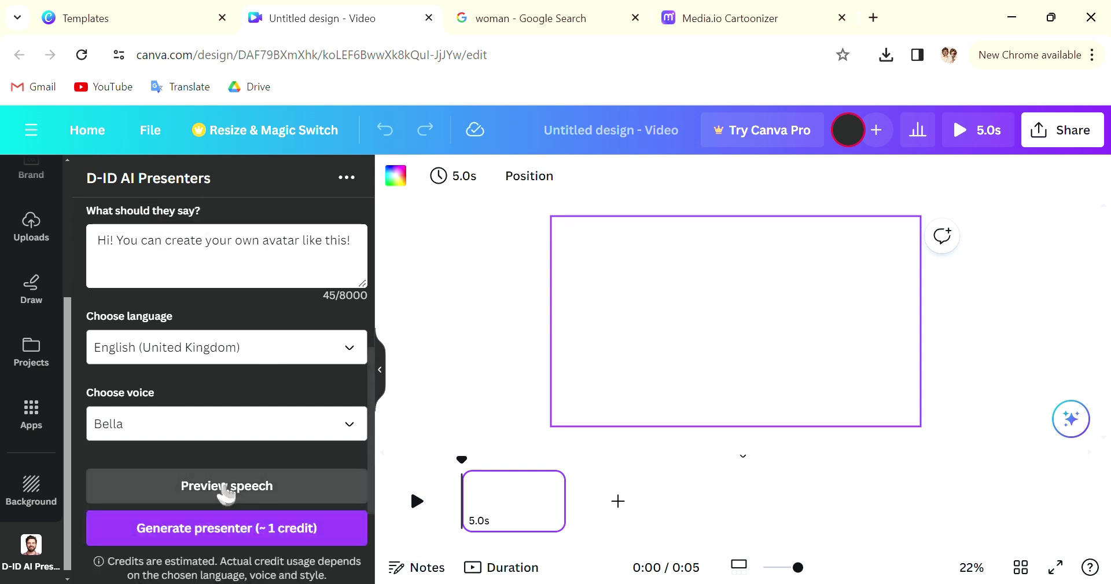
- Pick the Bella presenter voice and play a speech preview of the script
{"action": "left_click", "coordinate": [233, 489]}
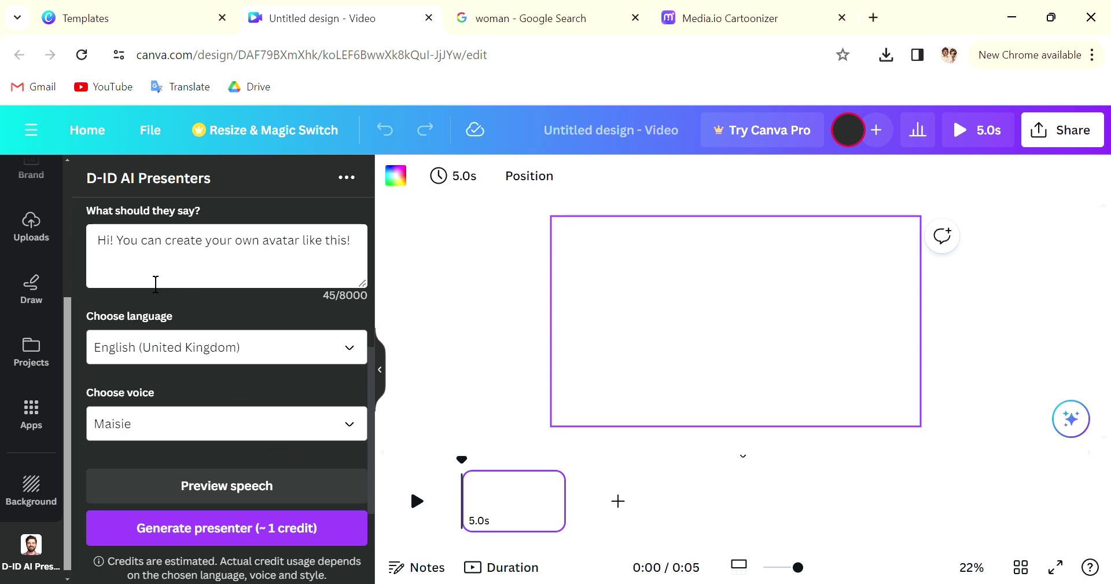
{"action": "left_click", "coordinate": [227, 491]}
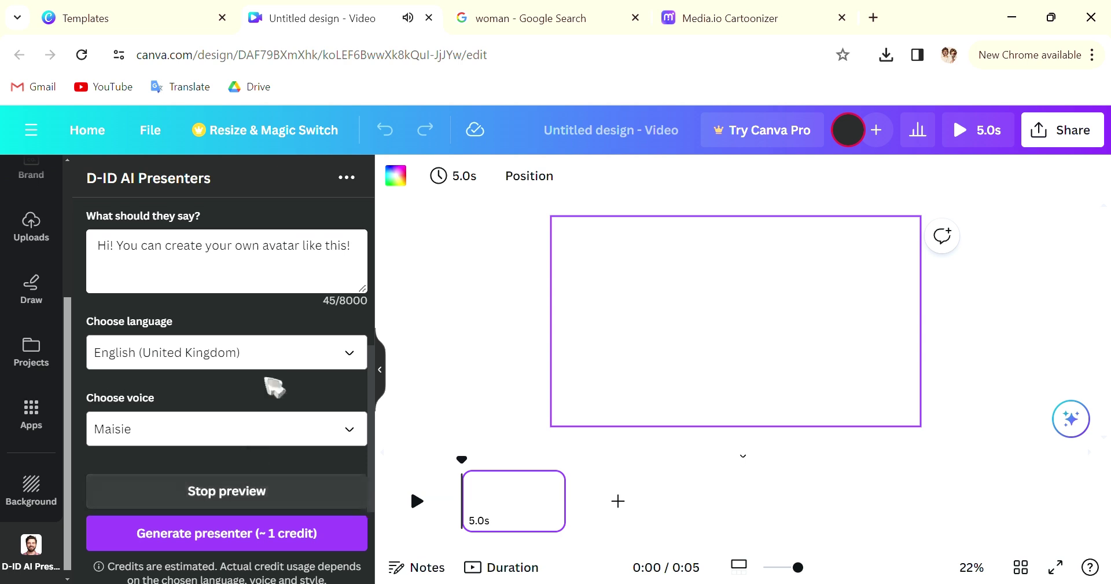
{"action": "scroll", "coordinate": [268, 380], "scroll_direction": "up", "scroll_amount": 4}
{"action": "scroll", "coordinate": [288, 388], "scroll_direction": "down", "scroll_amount": 4}
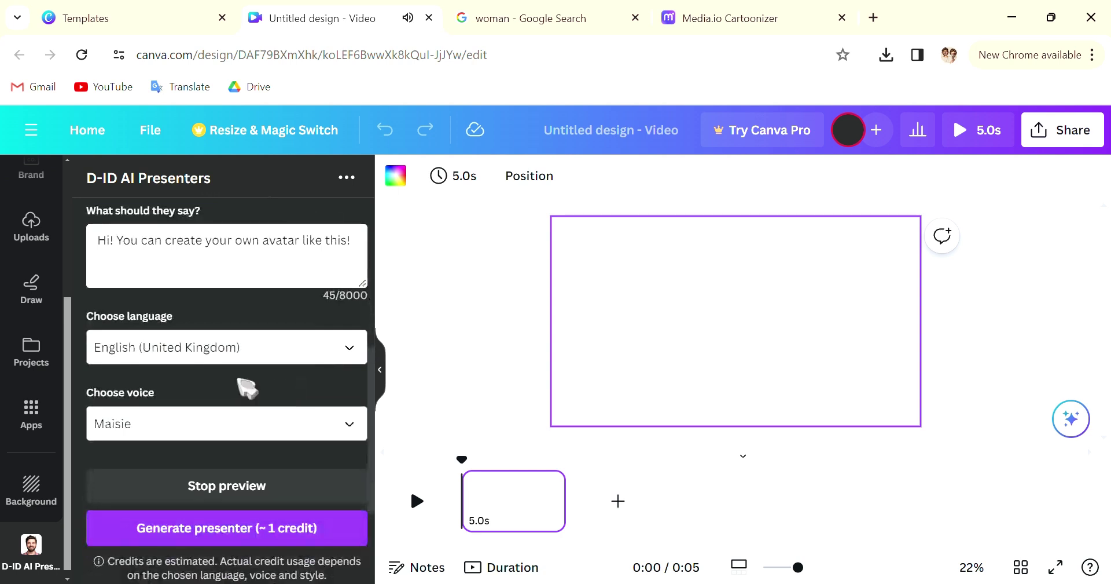
{"action": "scroll", "coordinate": [231, 393], "scroll_direction": "down", "scroll_amount": 2}
{"action": "scroll", "coordinate": [220, 377], "scroll_direction": "up", "scroll_amount": 4}
{"action": "scroll", "coordinate": [255, 431], "scroll_direction": "down", "scroll_amount": 2}
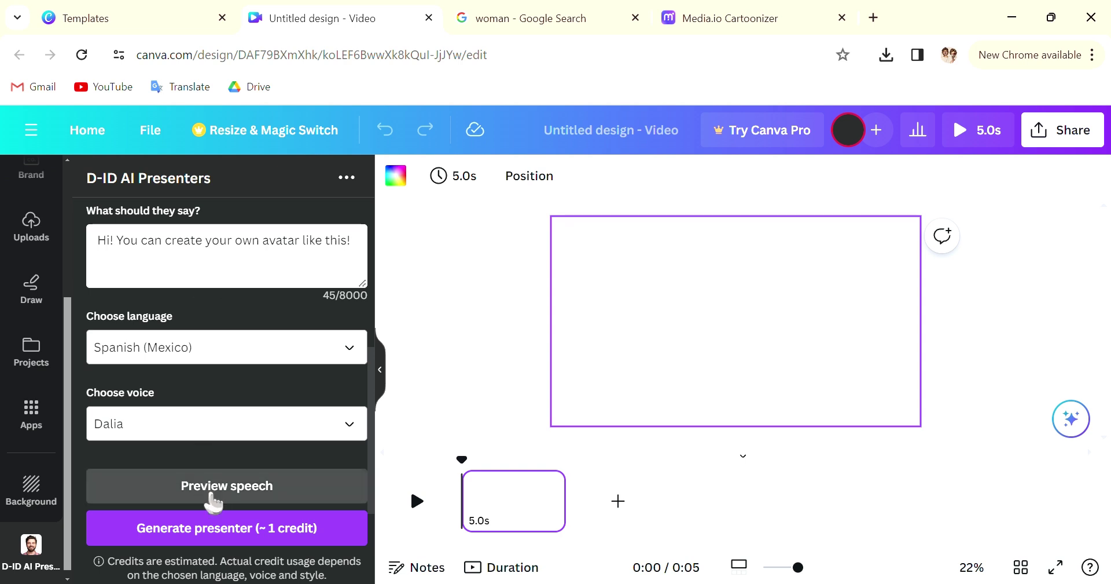
- Preview the Spanish (Mexico) speech, then switch to English (United Kingdom) with the Olivia voice
{"action": "left_click", "coordinate": [213, 501]}
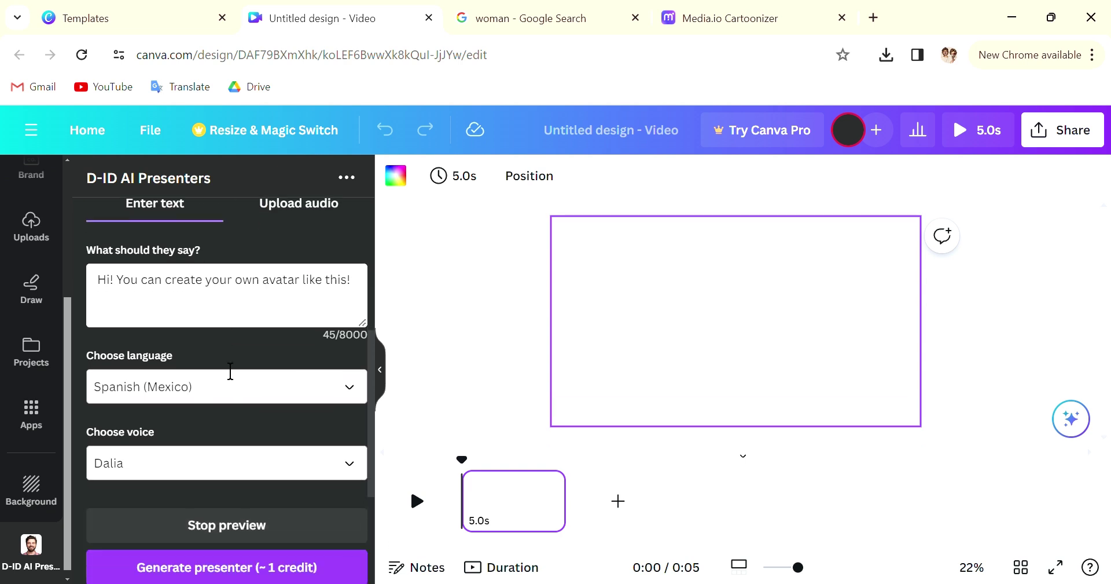
{"action": "scroll", "coordinate": [230, 370], "scroll_direction": "down", "scroll_amount": 1}
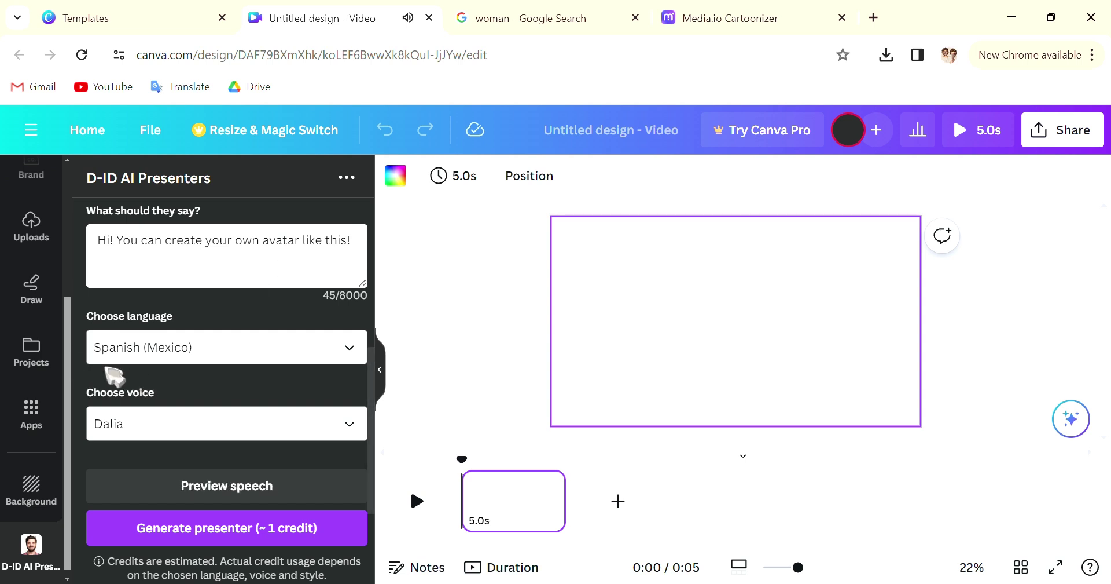
{"action": "scroll", "coordinate": [307, 370], "scroll_direction": "down", "scroll_amount": 3}
{"action": "scroll", "coordinate": [292, 373], "scroll_direction": "up", "scroll_amount": 2}
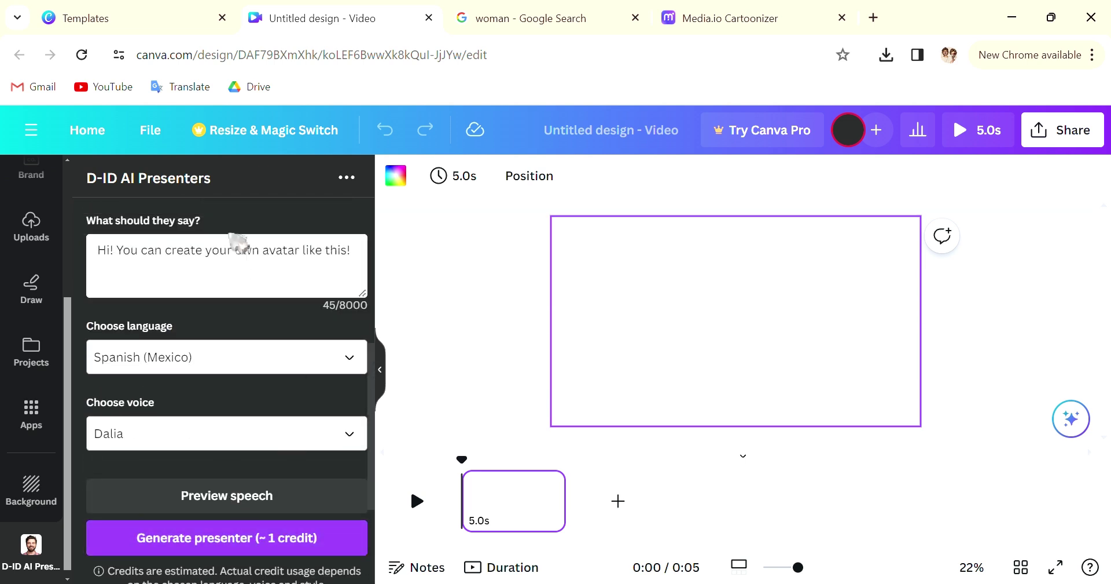
{"action": "scroll", "coordinate": [232, 417], "scroll_direction": "up", "scroll_amount": 3}
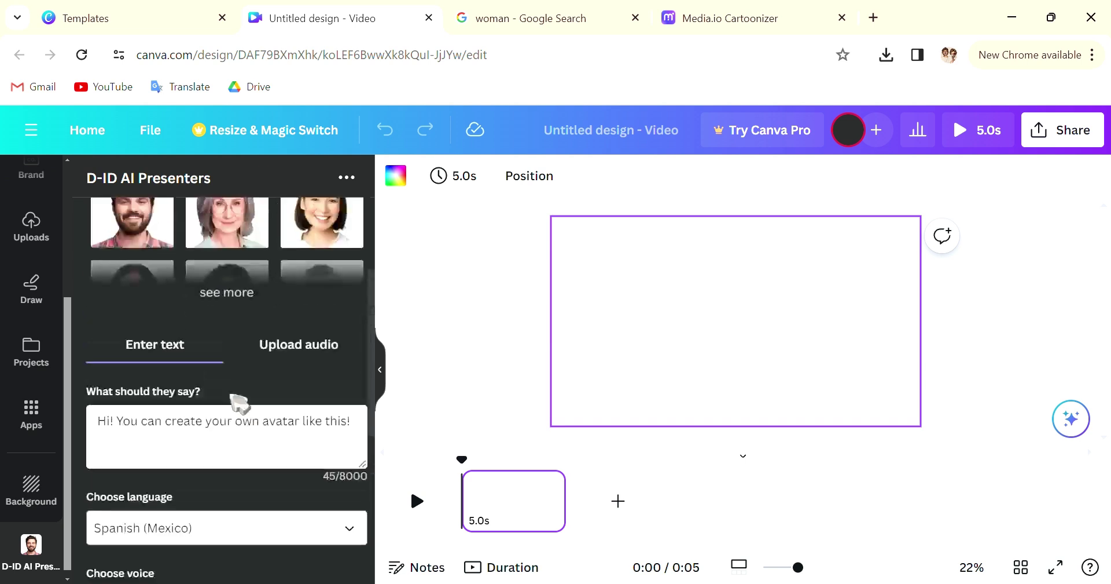
{"action": "scroll", "coordinate": [239, 397], "scroll_direction": "down", "scroll_amount": 2}
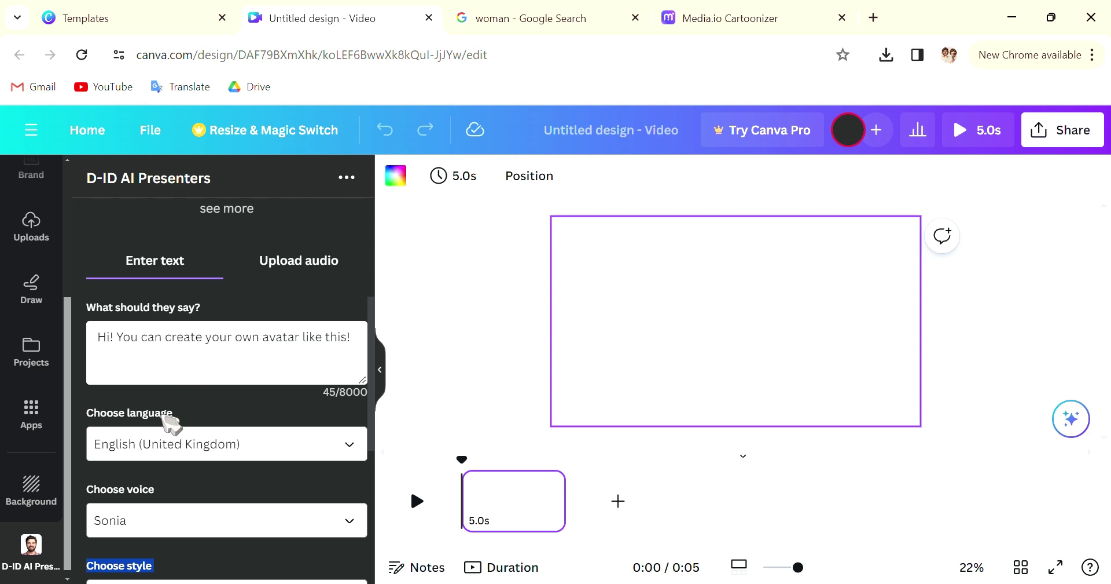
{"action": "scroll", "coordinate": [240, 492], "scroll_direction": "down", "scroll_amount": 3}
{"action": "left_click", "coordinate": [182, 453]}
{"action": "scroll", "coordinate": [315, 464], "scroll_direction": "down", "scroll_amount": 2}
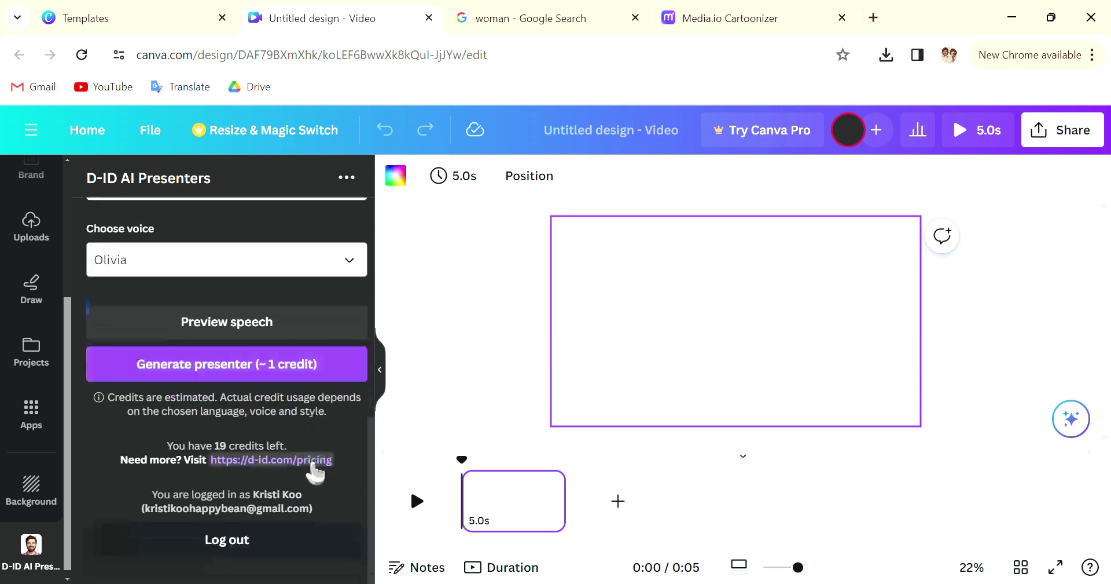
- Highlight the credits note showing 19 credits left, then clear the highlight
{"action": "left_click_drag", "start_coordinate": [179, 446], "coordinate": [296, 460]}
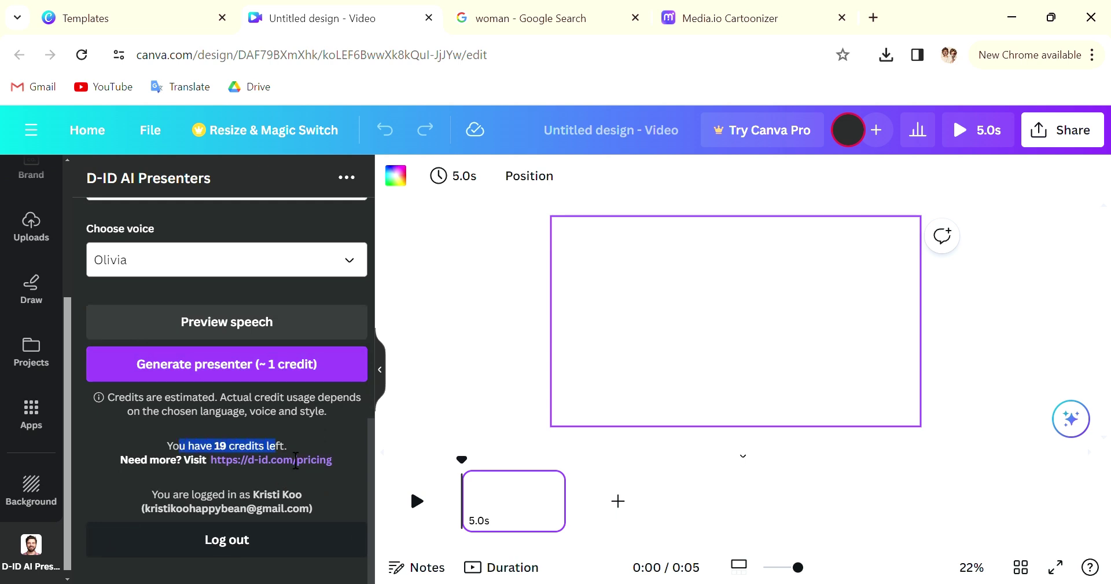
{"action": "scroll", "coordinate": [302, 457], "scroll_direction": "up", "scroll_amount": 2}
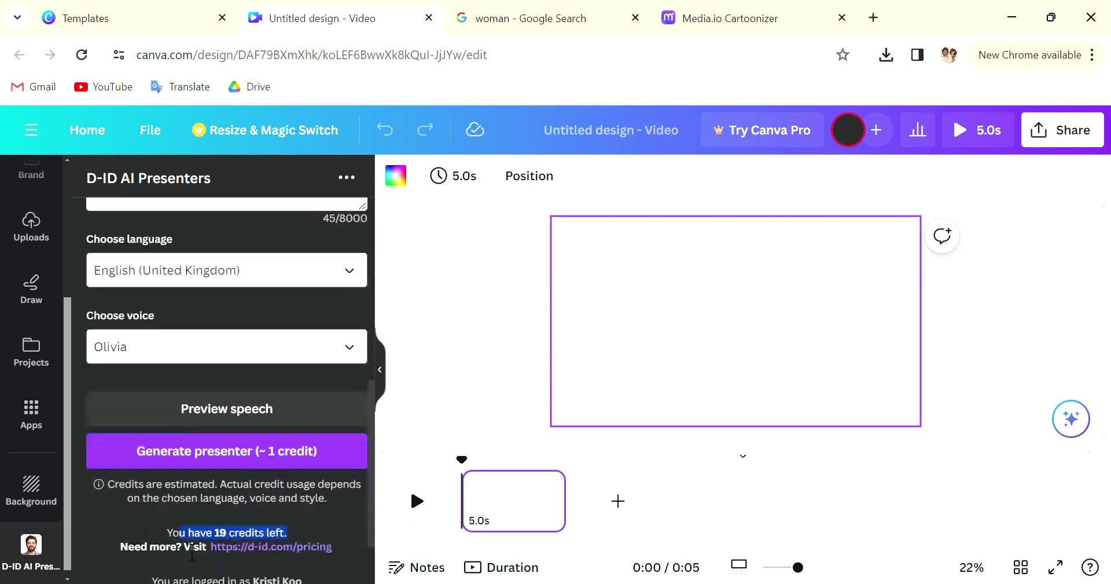
{"action": "left_click_drag", "start_coordinate": [167, 532], "coordinate": [322, 543]}
{"action": "left_click_drag", "start_coordinate": [169, 530], "coordinate": [280, 551]}
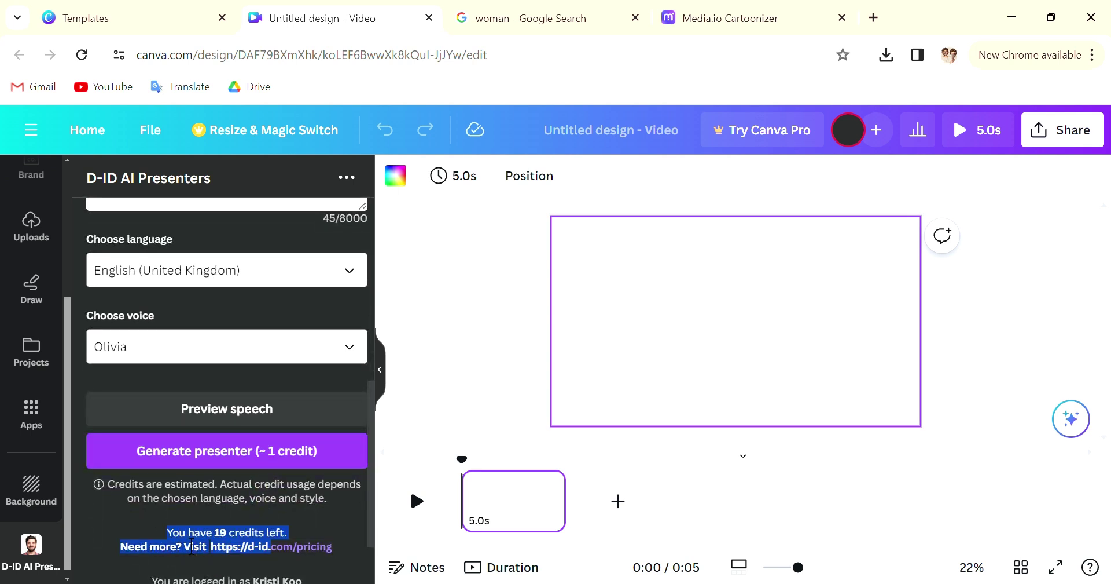
{"action": "left_click", "coordinate": [173, 544]}
{"action": "left_click_drag", "start_coordinate": [168, 534], "coordinate": [230, 533]}
{"action": "left_click", "coordinate": [319, 542]}
{"action": "scroll", "coordinate": [360, 449], "scroll_direction": "up", "scroll_amount": 2}
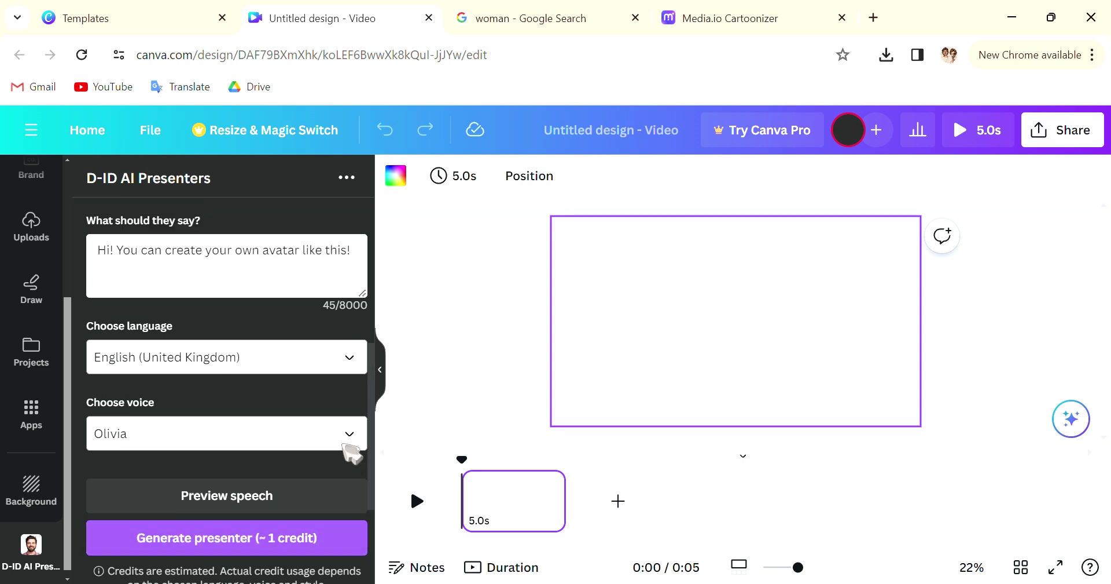
- Generate the talking presenter video for about 1 credit and let it land on the page
{"action": "left_click", "coordinate": [229, 536]}
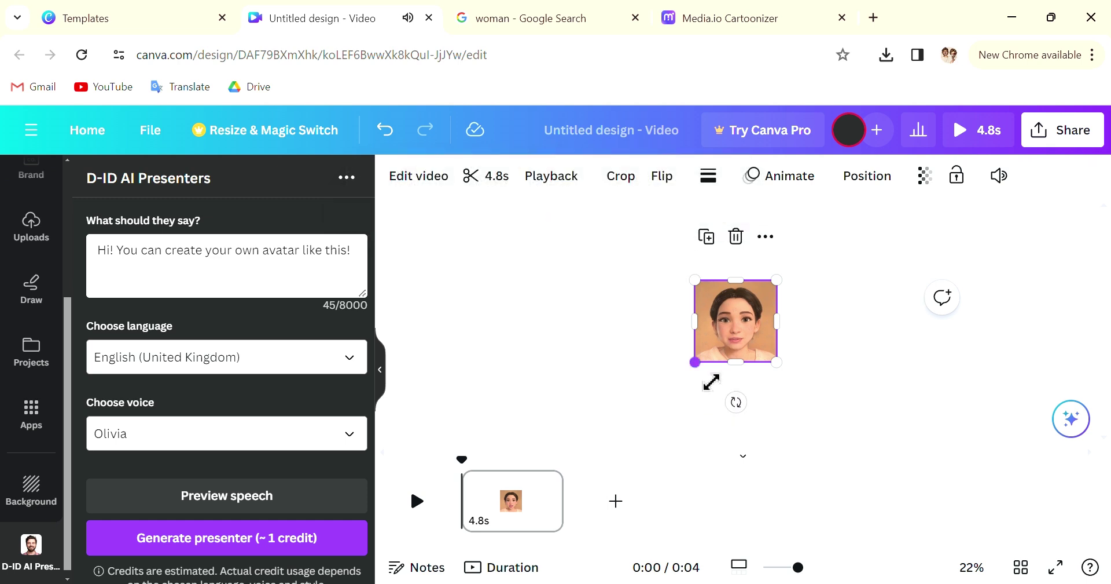
- Enlarge the presenter video to 1,080 by 1,080, then reselect it on the canvas
{"action": "left_click_drag", "start_coordinate": [708, 382], "coordinate": [630, 427]}
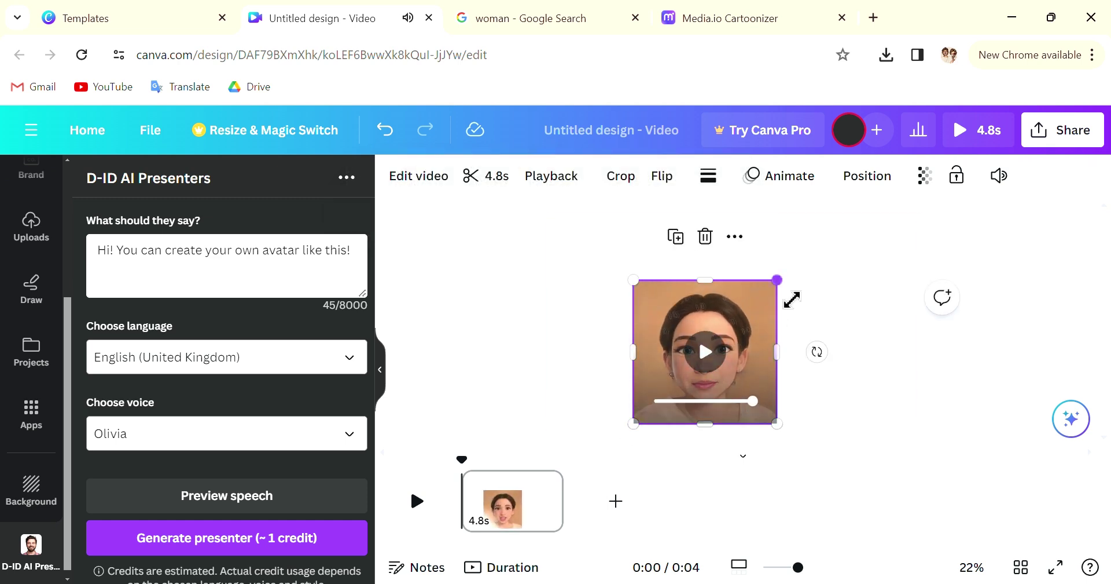
{"action": "left_click_drag", "start_coordinate": [797, 291], "coordinate": [858, 239]}
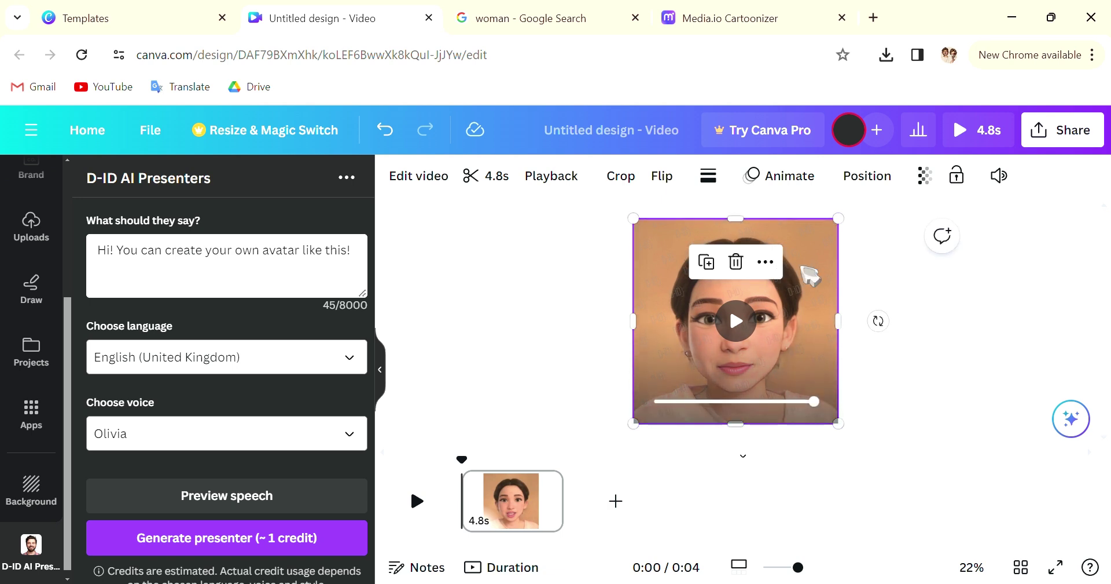
{"action": "left_click", "coordinate": [984, 315]}
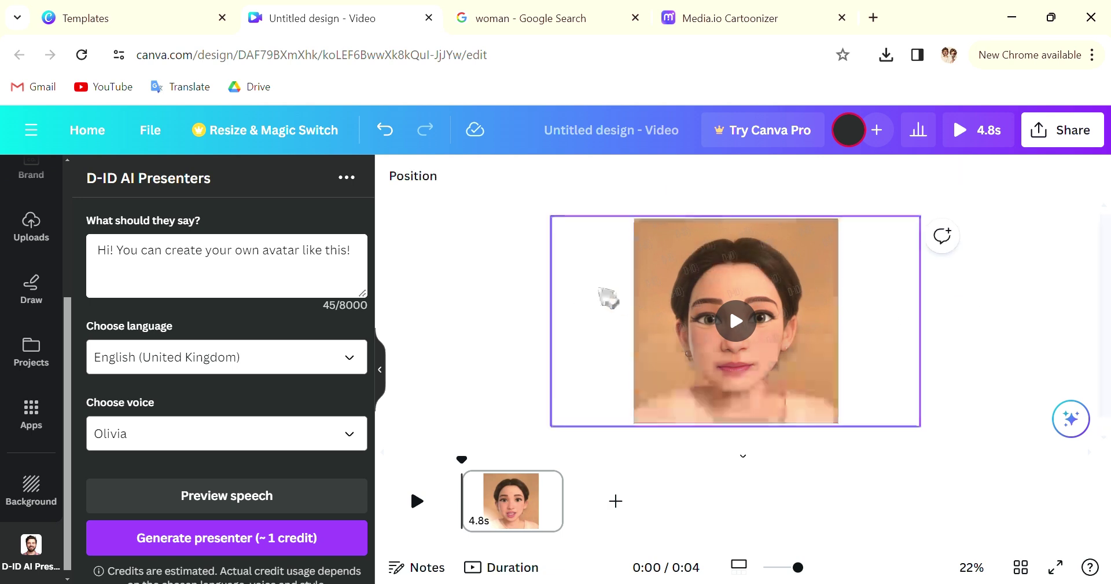
{"action": "left_click", "coordinate": [908, 295]}
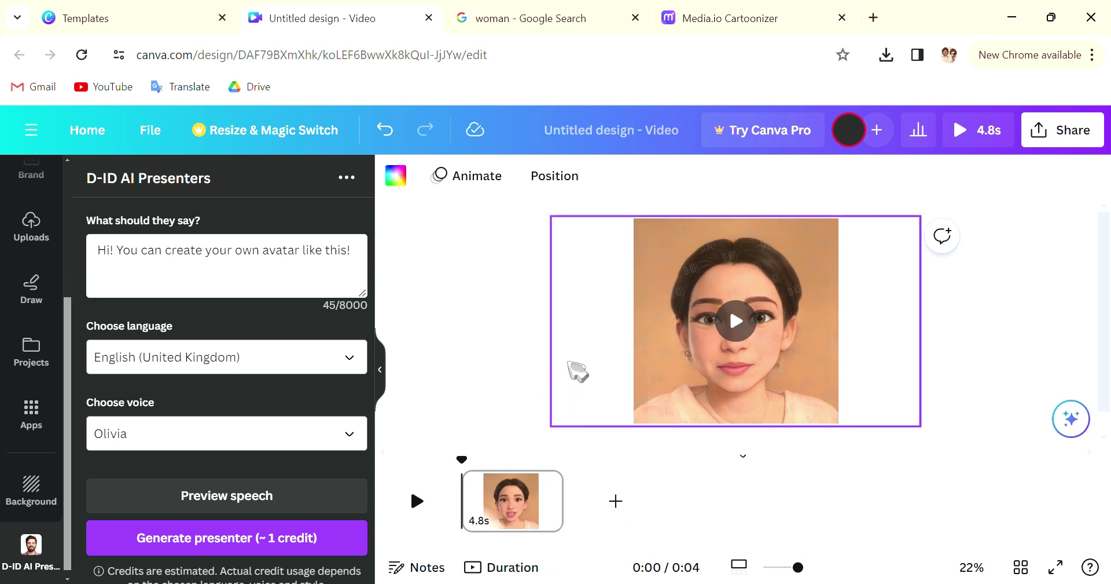
{"action": "left_click", "coordinate": [722, 273]}
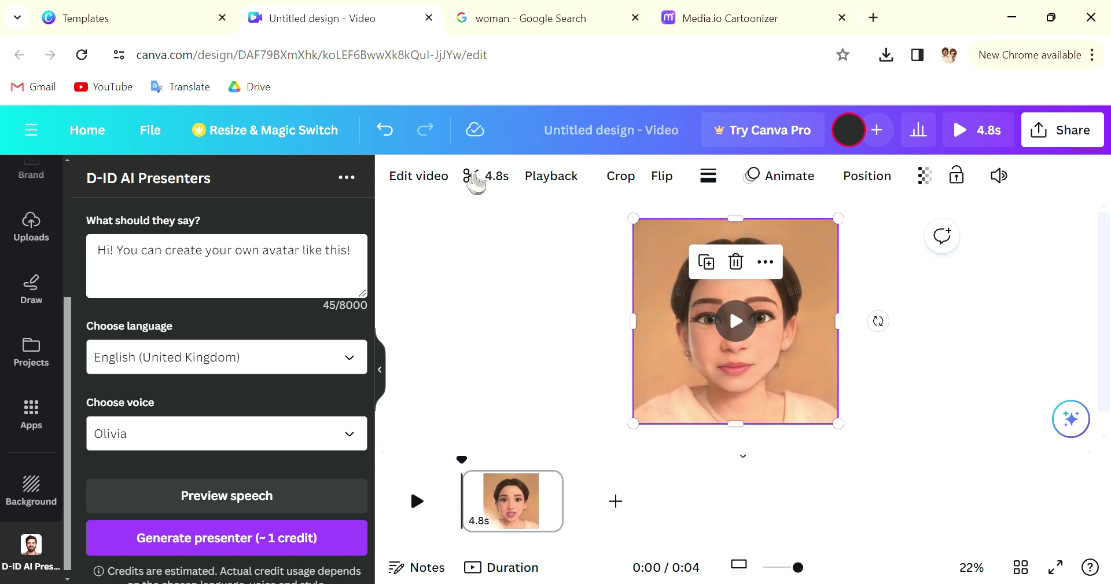
{"action": "left_click", "coordinate": [447, 184]}
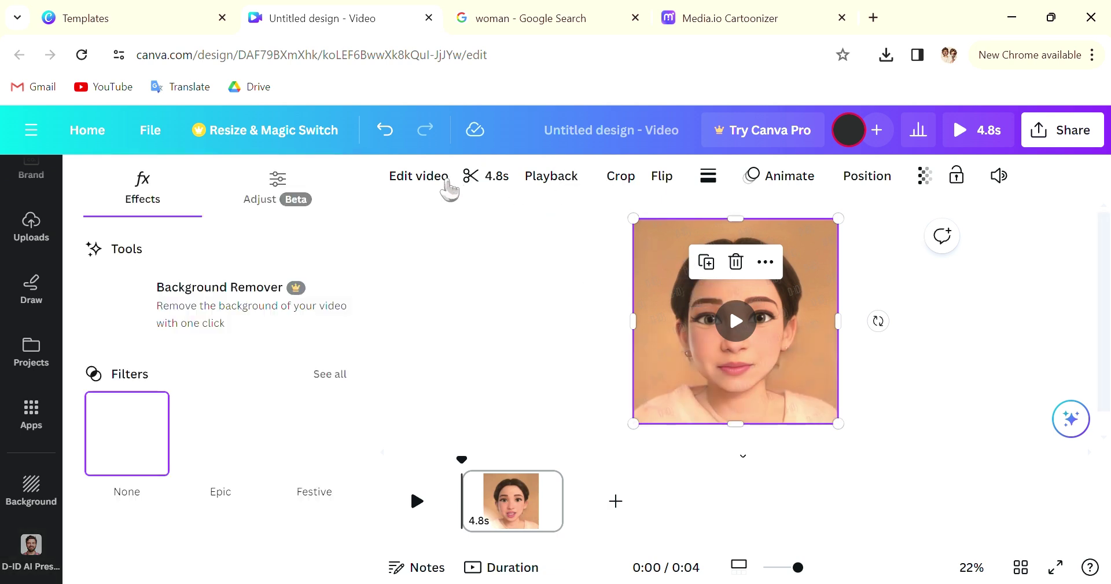
{"action": "left_click", "coordinate": [347, 433]}
{"action": "left_click", "coordinate": [347, 433]}
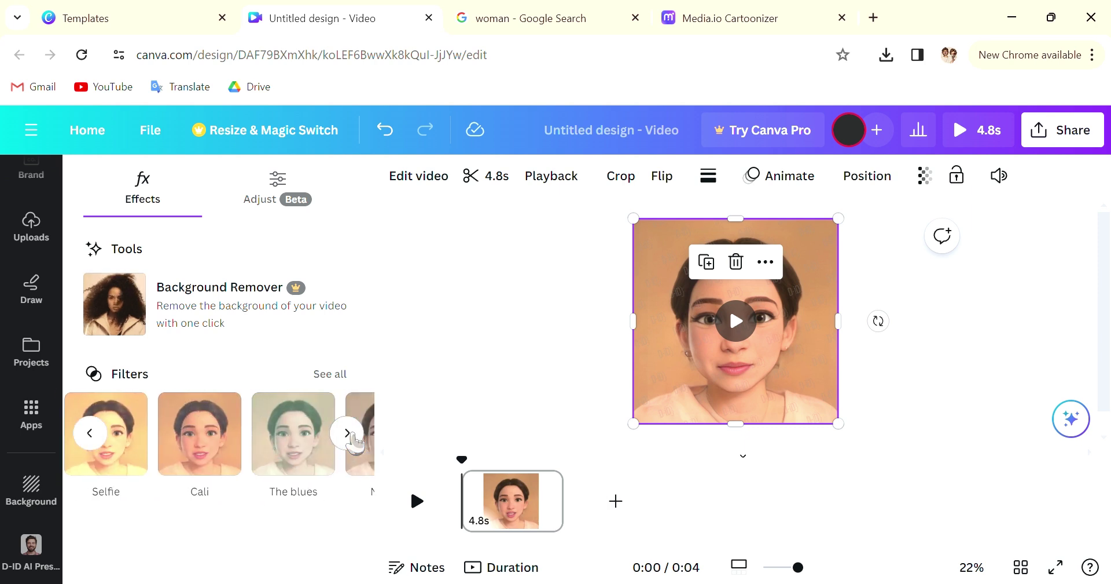
{"action": "left_click", "coordinate": [565, 316]}
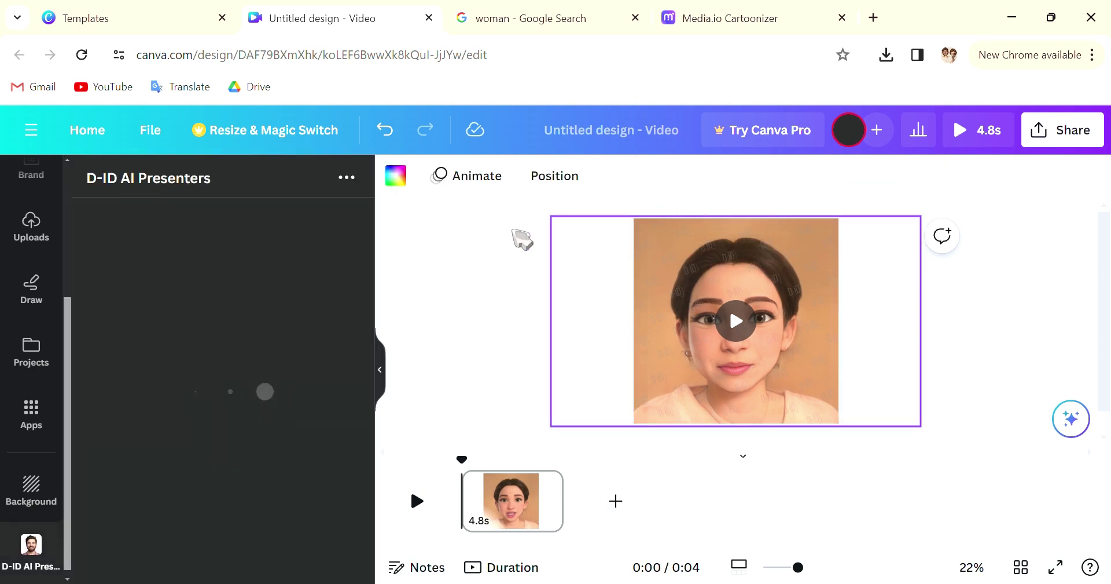
{"action": "left_click", "coordinate": [572, 182]}
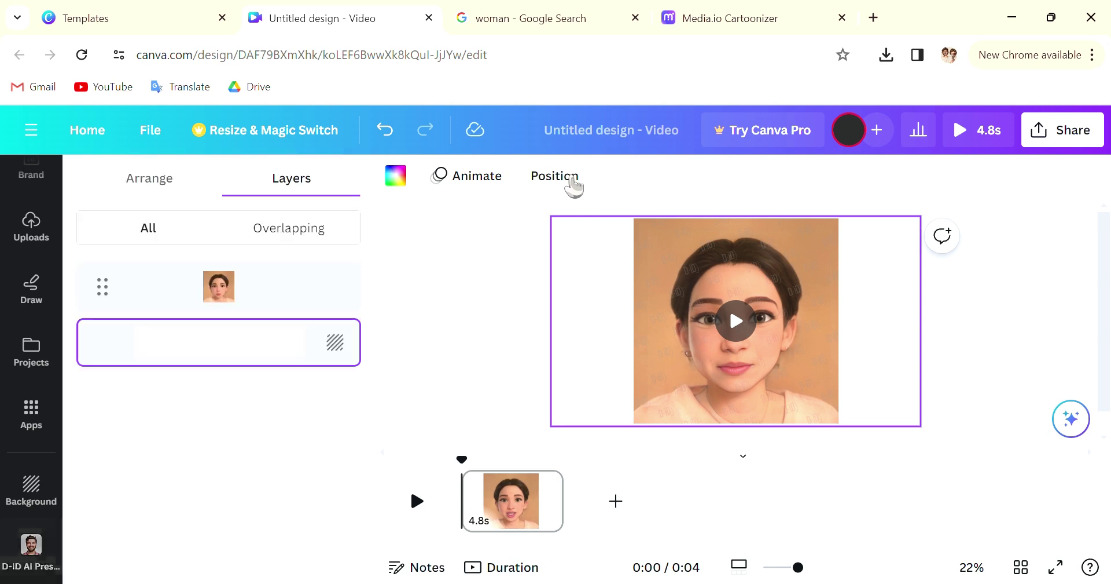
{"action": "mouse_move", "coordinate": [338, 343]}
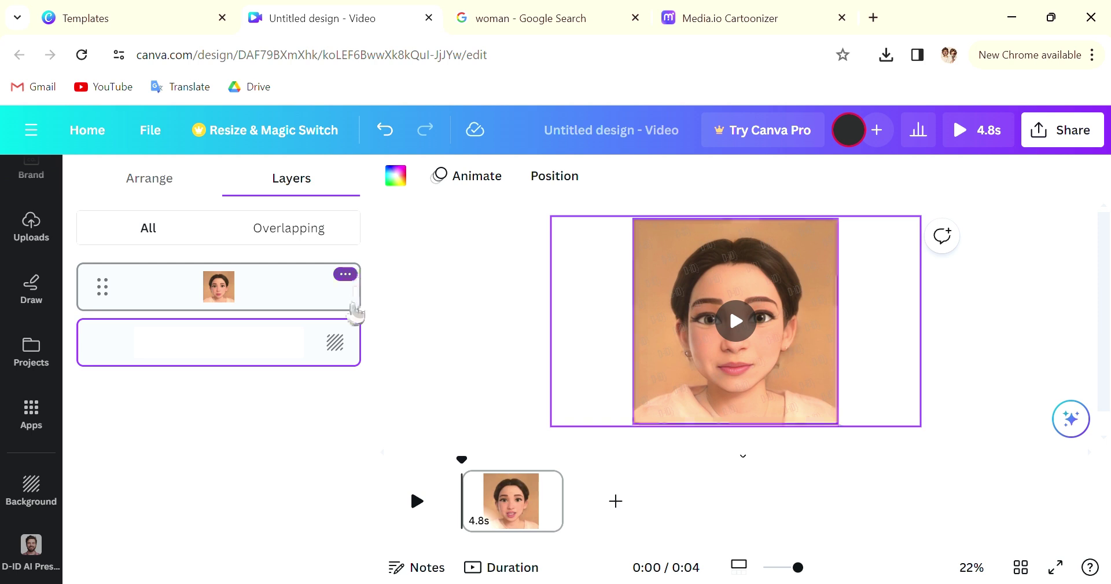
{"action": "left_click", "coordinate": [609, 319]}
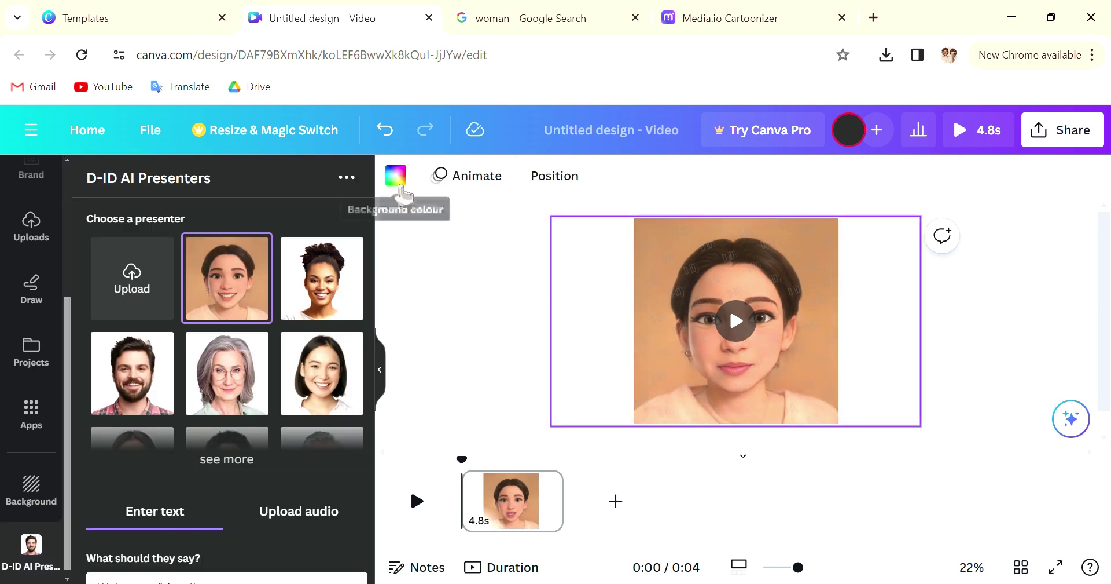
- Set the page background to a peach tone sampled from the avatar with the eyedropper
{"action": "left_click", "coordinate": [398, 179]}
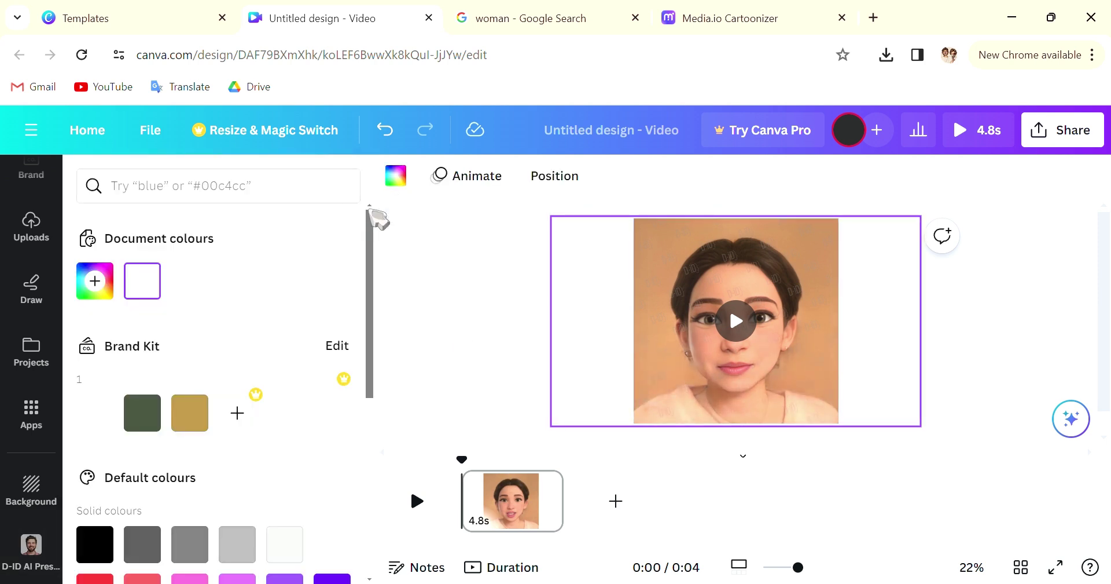
{"action": "left_click", "coordinate": [95, 281]}
{"action": "left_click", "coordinate": [328, 504]}
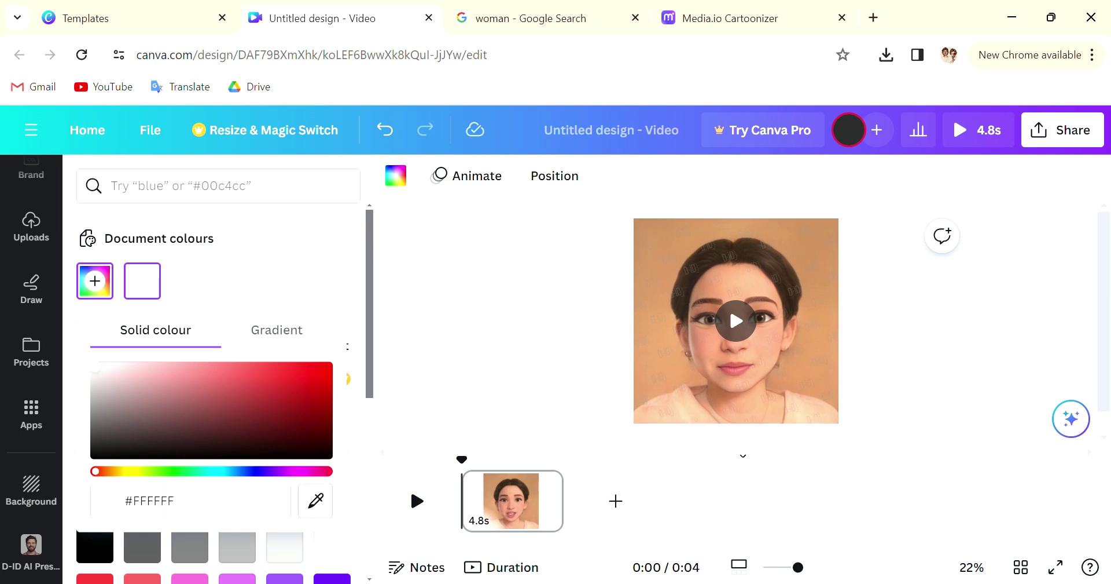
{"action": "left_click", "coordinate": [665, 293]}
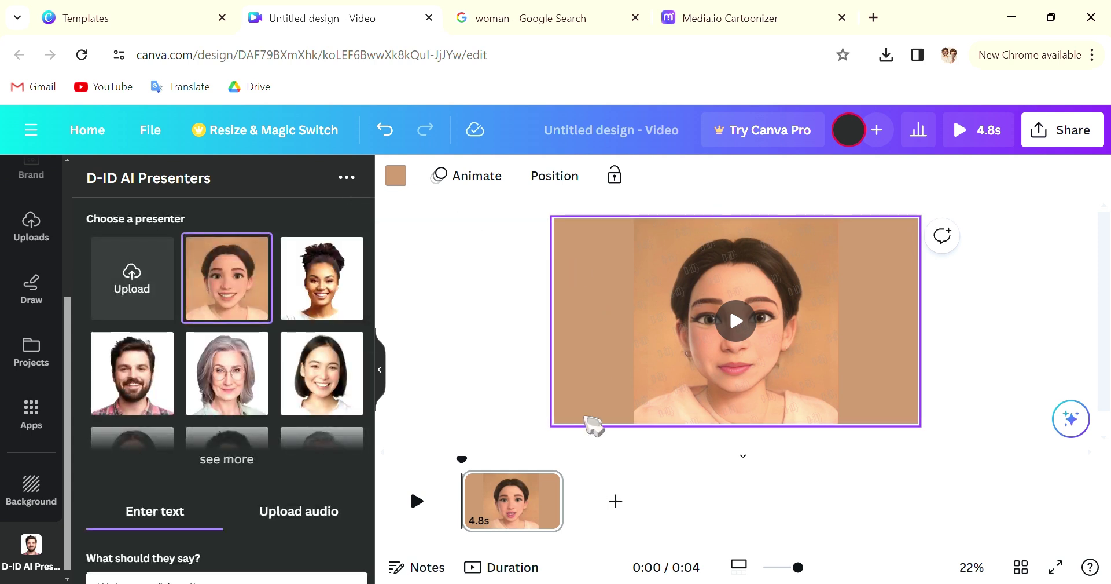
{"action": "left_click", "coordinate": [519, 373]}
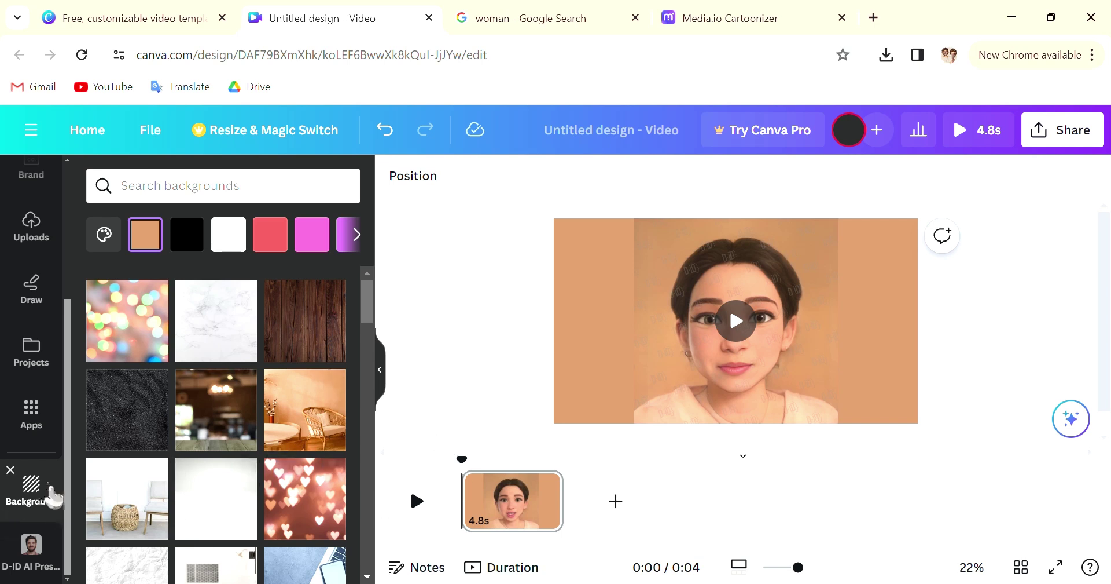
{"action": "left_click", "coordinate": [41, 494]}
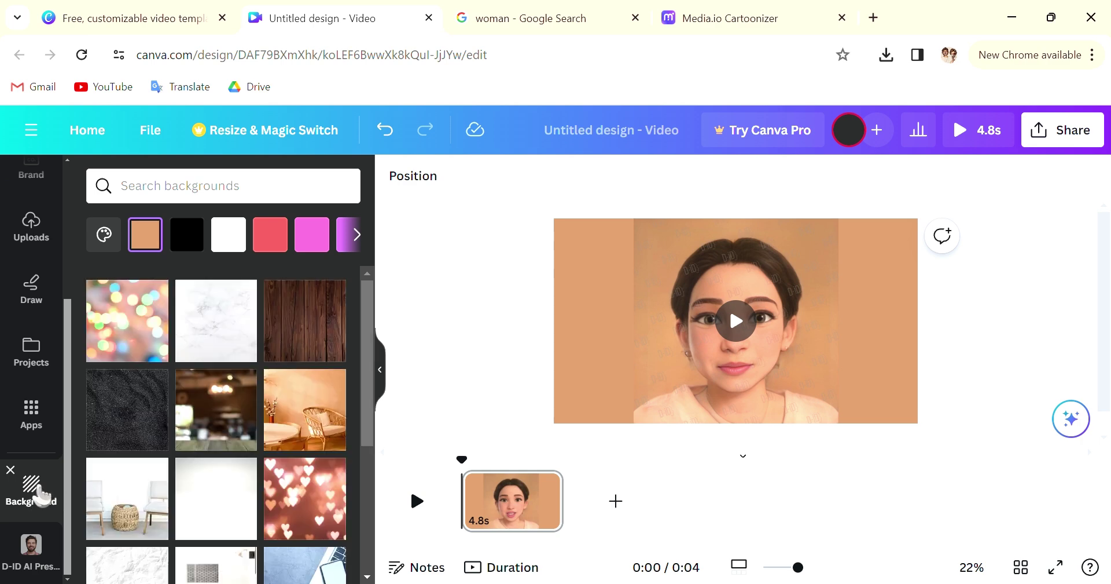
{"action": "left_click", "coordinate": [32, 490]}
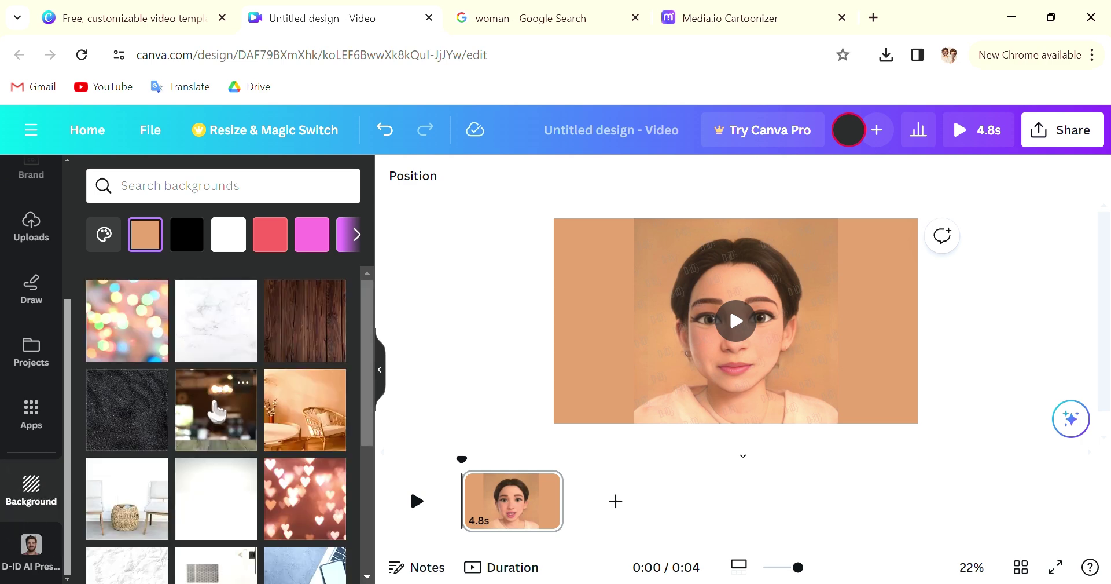
{"action": "scroll", "coordinate": [324, 527], "scroll_direction": "down", "scroll_amount": 5}
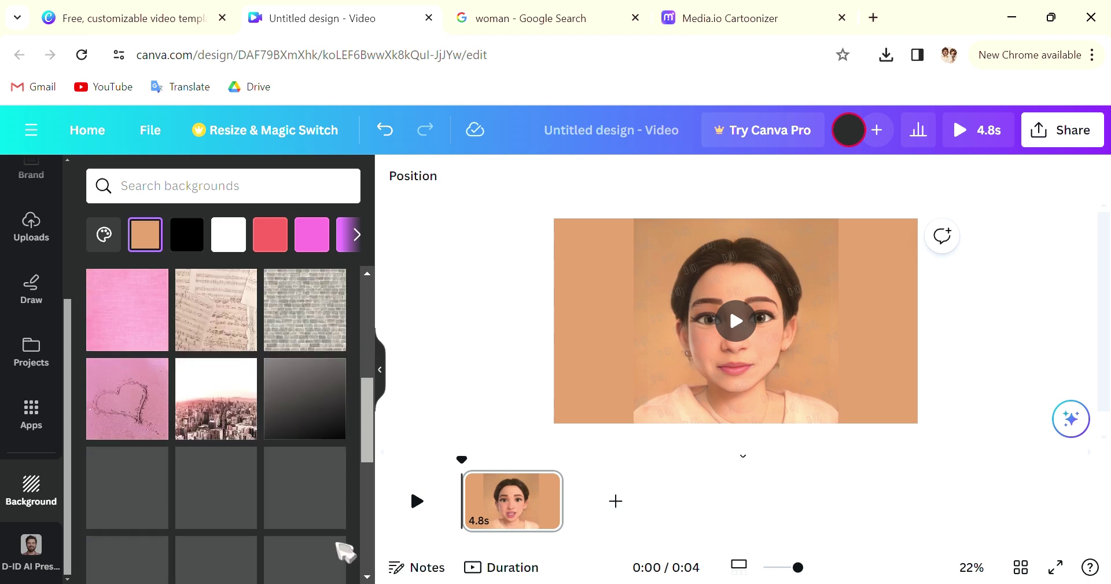
{"action": "left_click", "coordinate": [285, 452]}
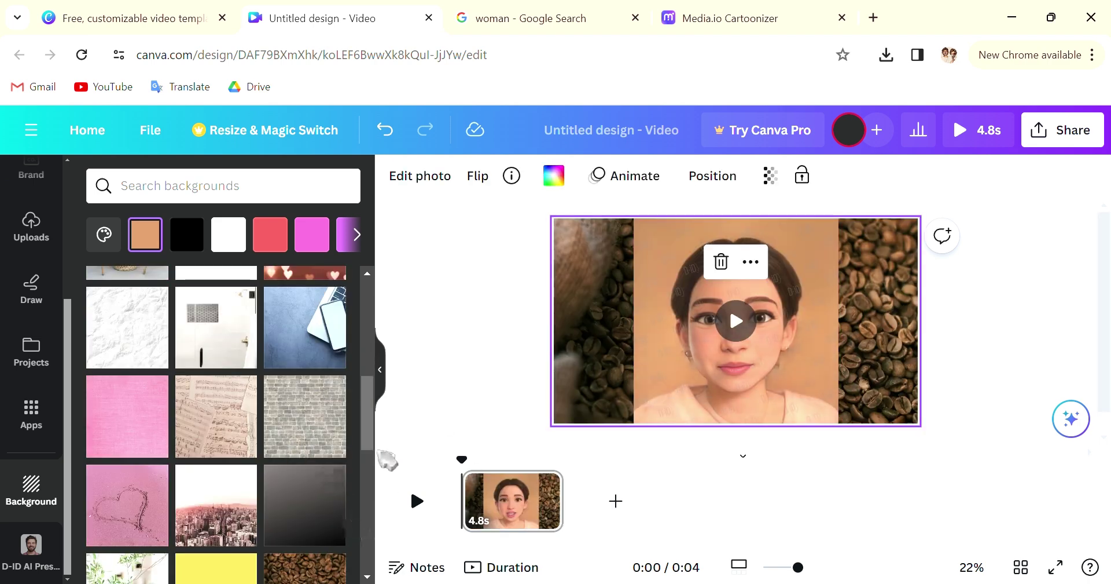
{"action": "scroll", "coordinate": [371, 438], "scroll_direction": "up", "scroll_amount": 1}
{"action": "left_click_drag", "start_coordinate": [365, 434], "coordinate": [368, 306]}
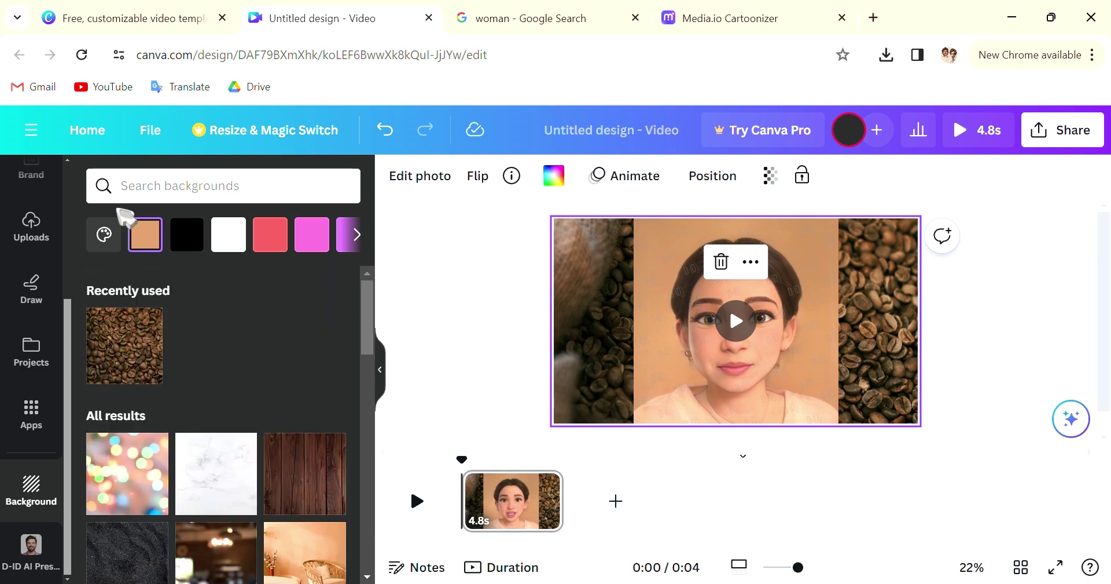
{"action": "left_click", "coordinate": [161, 243]}
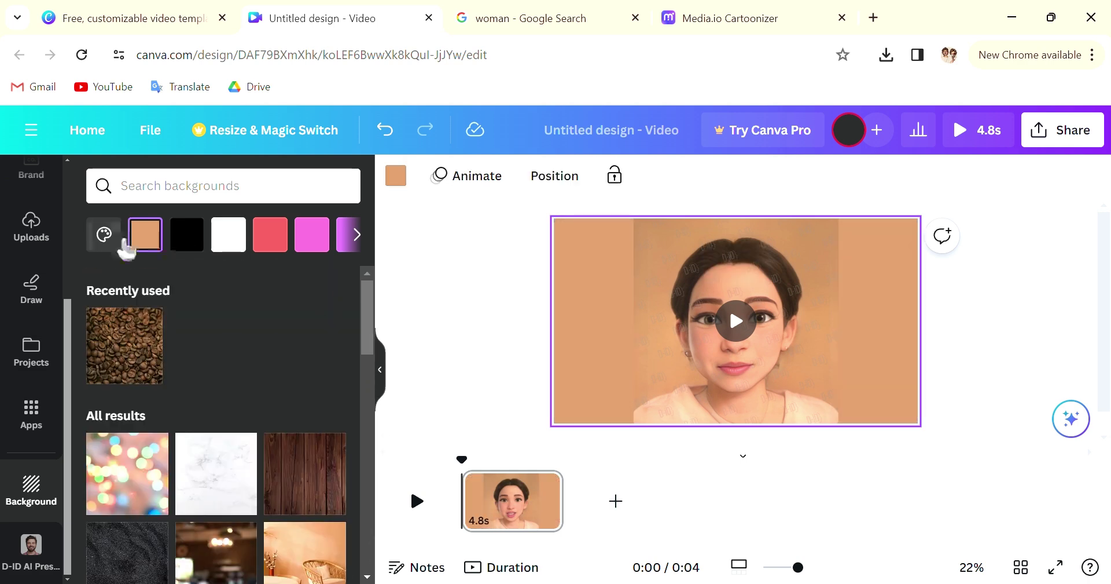
{"action": "left_click", "coordinate": [363, 243]}
{"action": "left_click", "coordinate": [365, 243]}
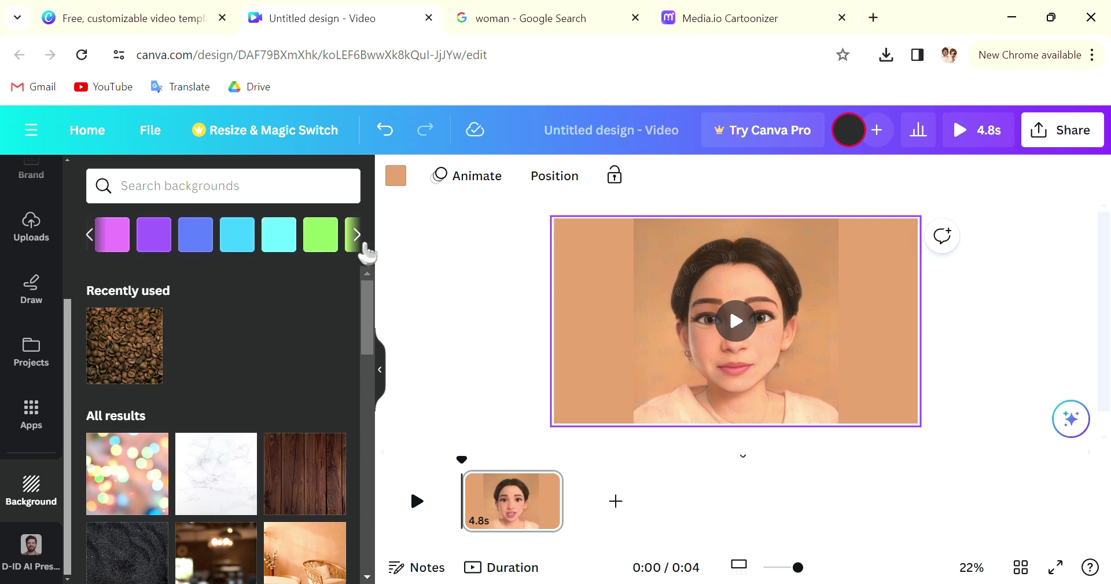
{"action": "scroll", "coordinate": [315, 397], "scroll_direction": "down", "scroll_amount": 15}
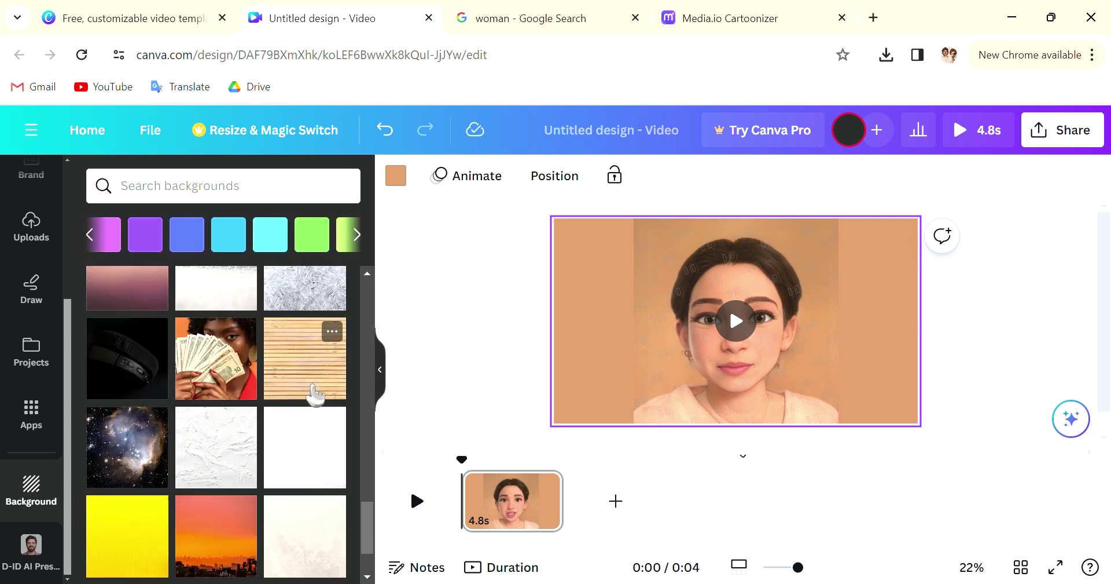
{"action": "scroll", "coordinate": [315, 393], "scroll_direction": "up", "scroll_amount": 15}
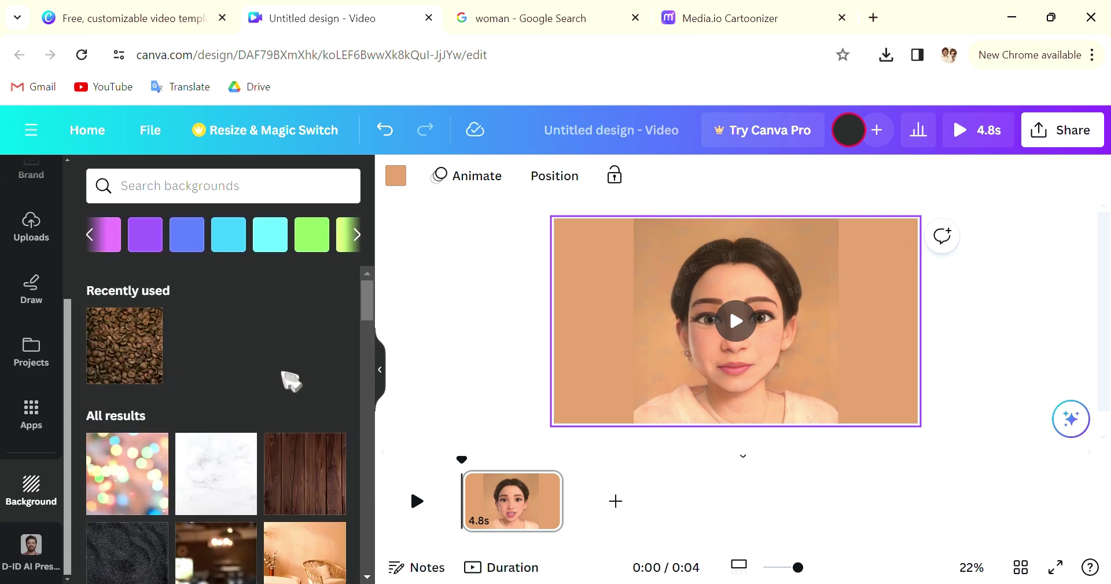
{"action": "left_click", "coordinate": [472, 325]}
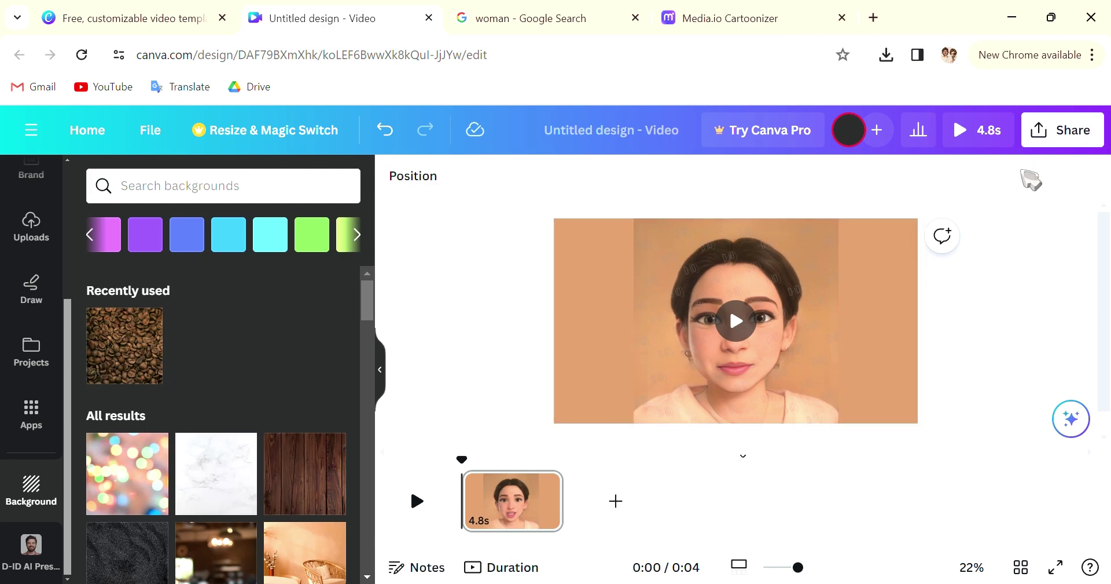
- Download the design as a 1080p MP4 video through Share > Download
{"action": "left_click", "coordinate": [1086, 144]}
{"action": "scroll", "coordinate": [917, 417], "scroll_direction": "down", "scroll_amount": 4}
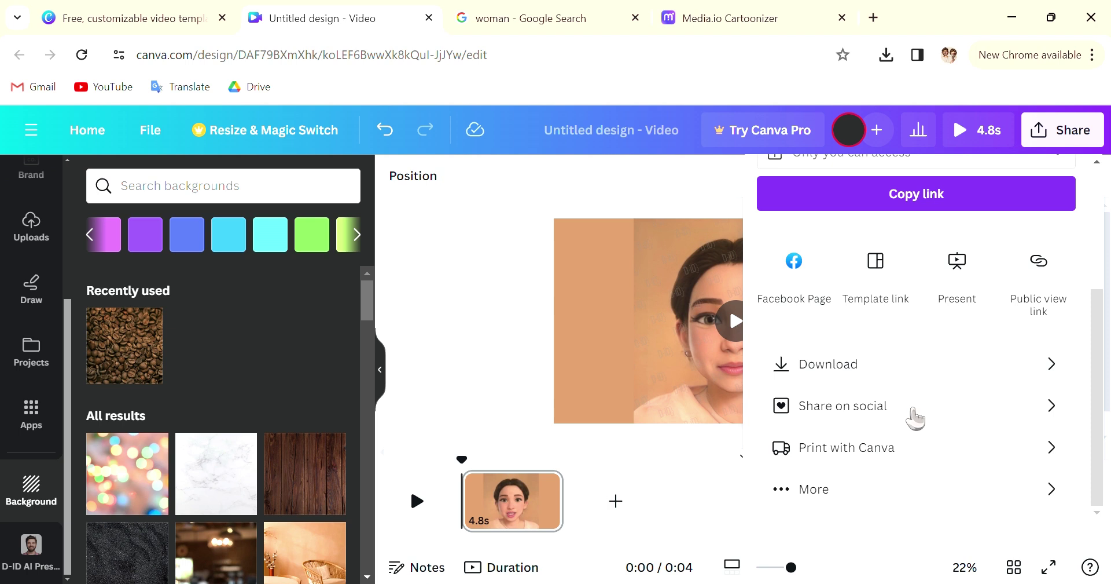
{"action": "left_click", "coordinate": [887, 370]}
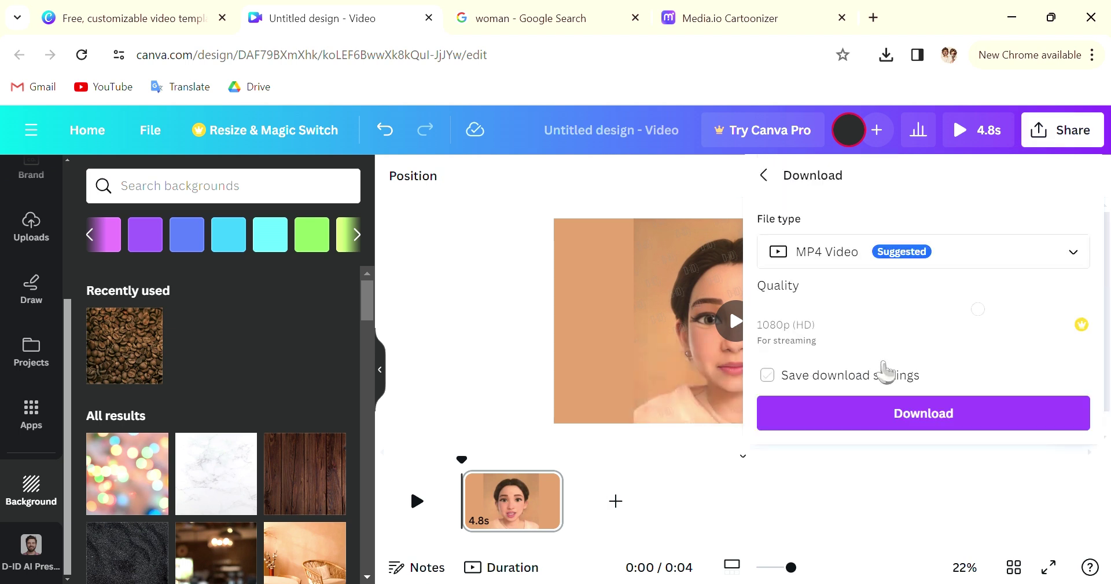
{"action": "left_click", "coordinate": [894, 426]}
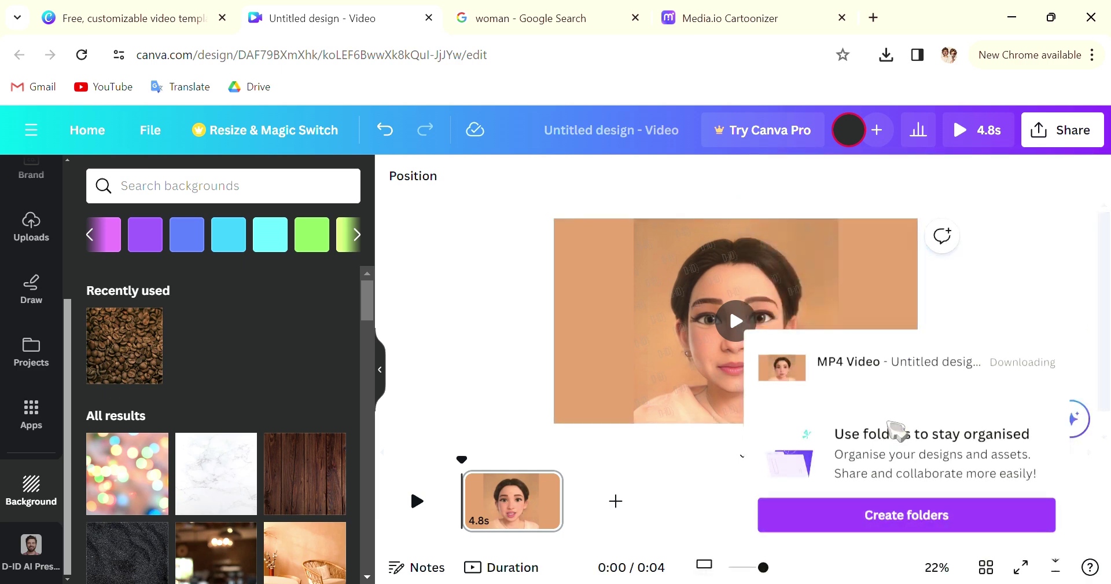